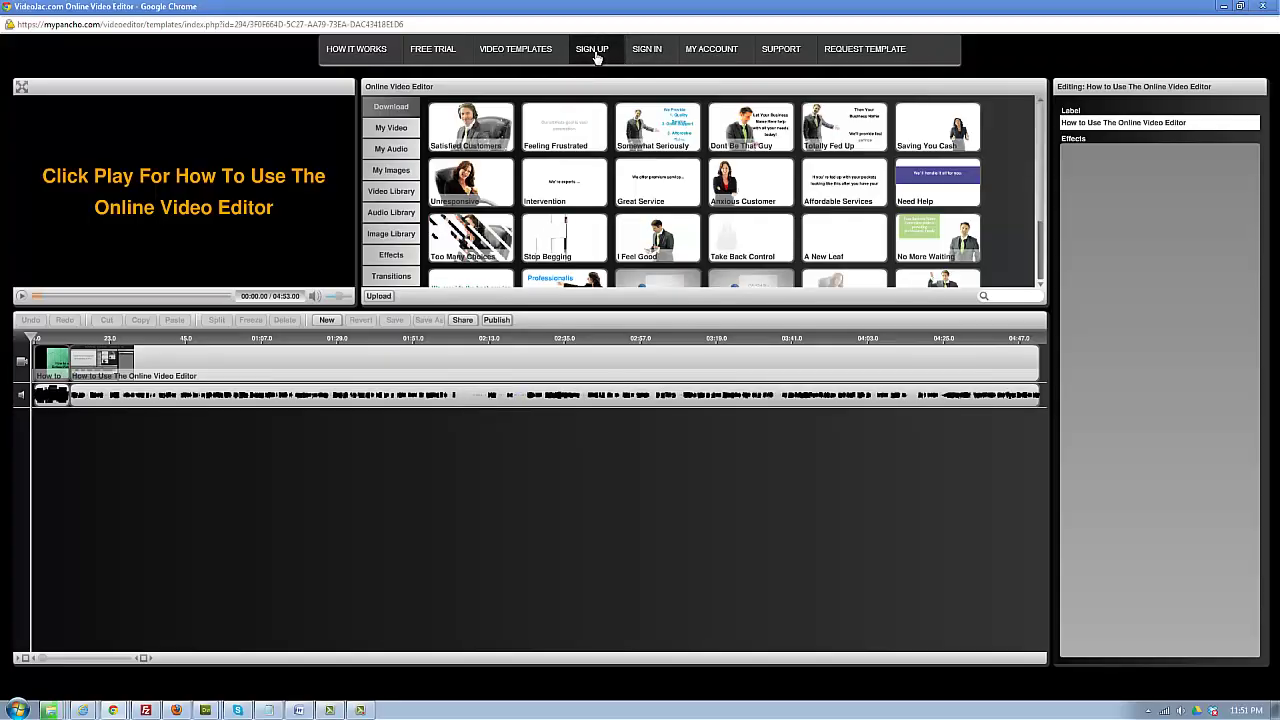
Step: Review the available video subscription plans and the account information page
left_click(594, 52)
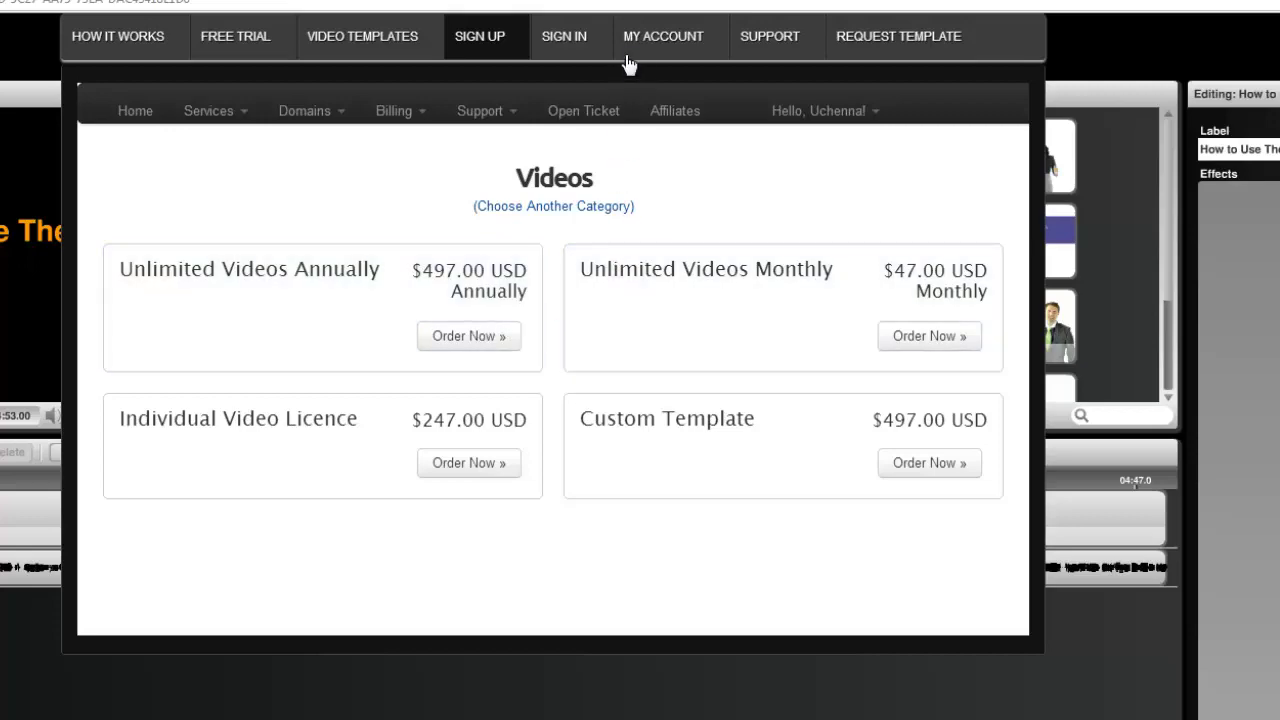
left_click(632, 43)
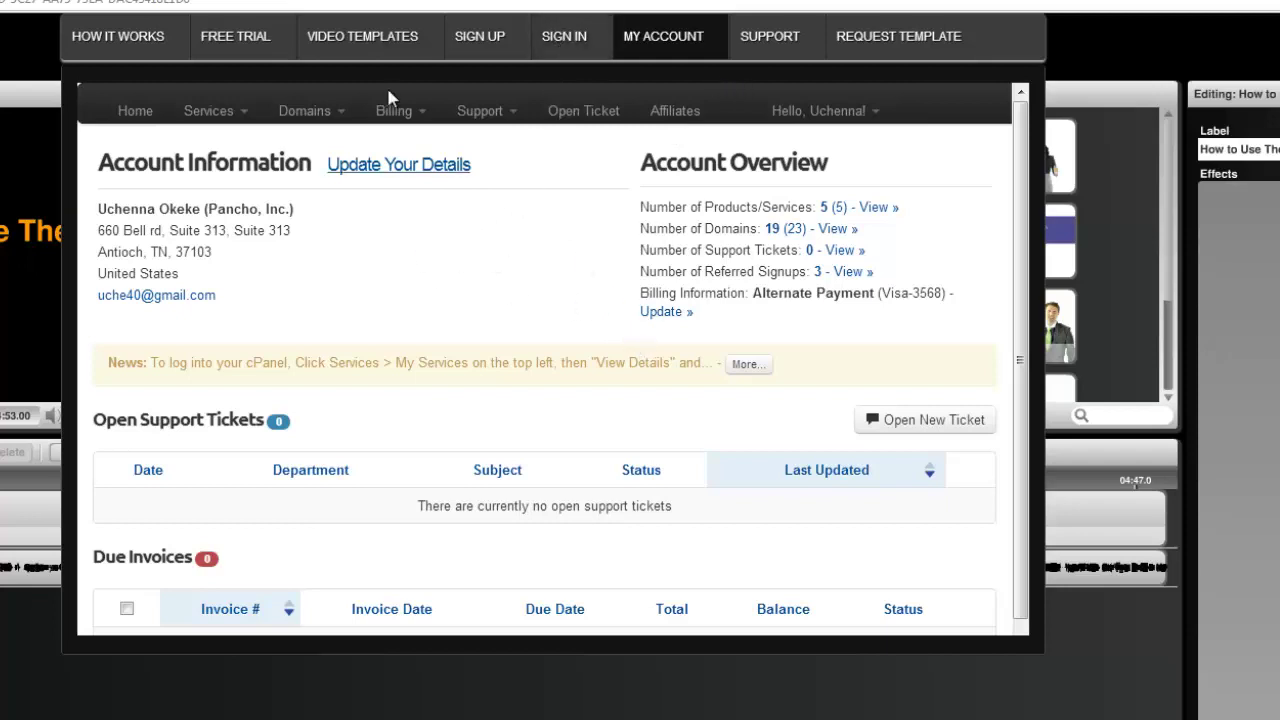
Step: Browse the video templates in the Interview, Amateur, Animation and Professional categories
left_click(357, 37)
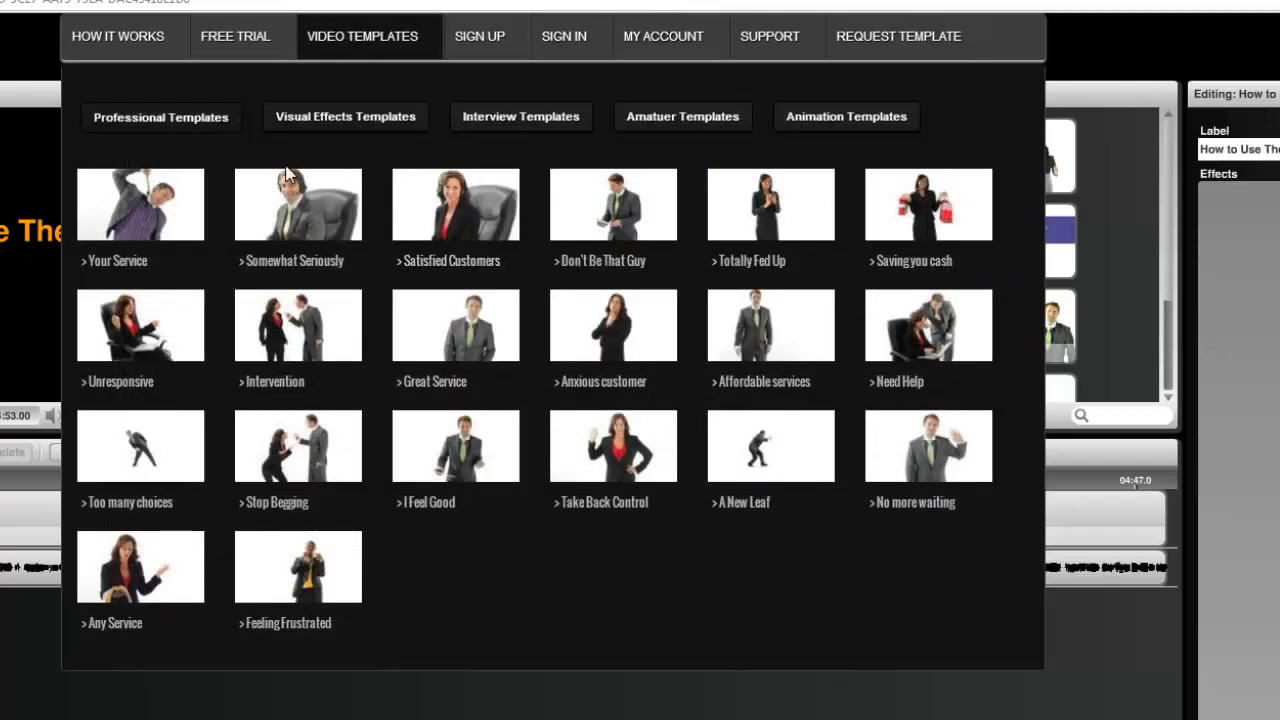
left_click(494, 124)
left_click(640, 118)
left_click(812, 117)
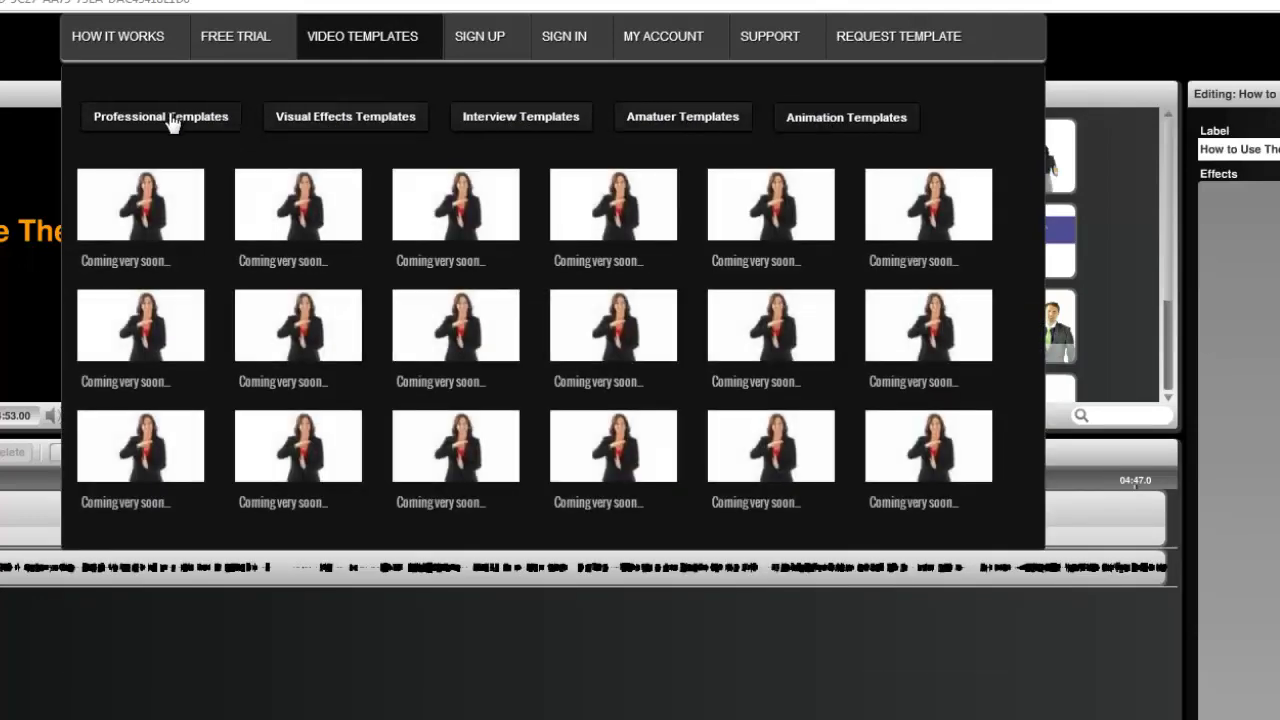
left_click(173, 119)
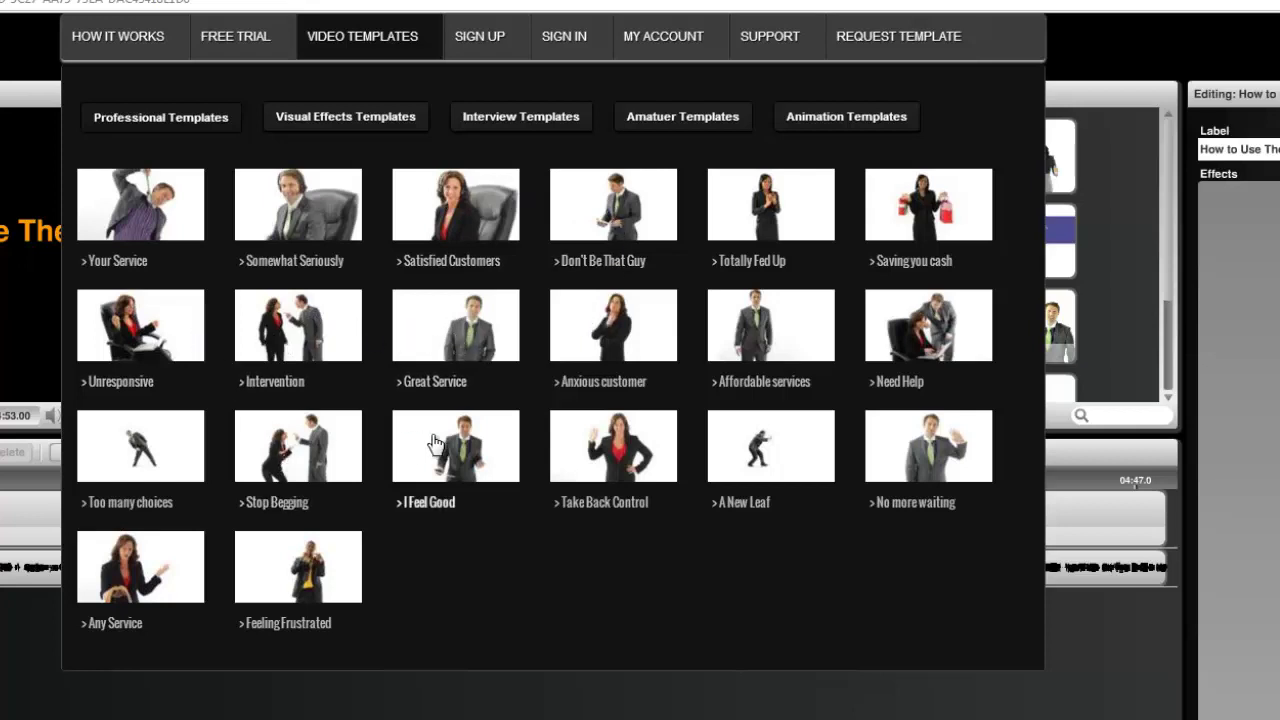
Step: Open a professional template for editing and play the Saving You Cash video preview
left_click(183, 454)
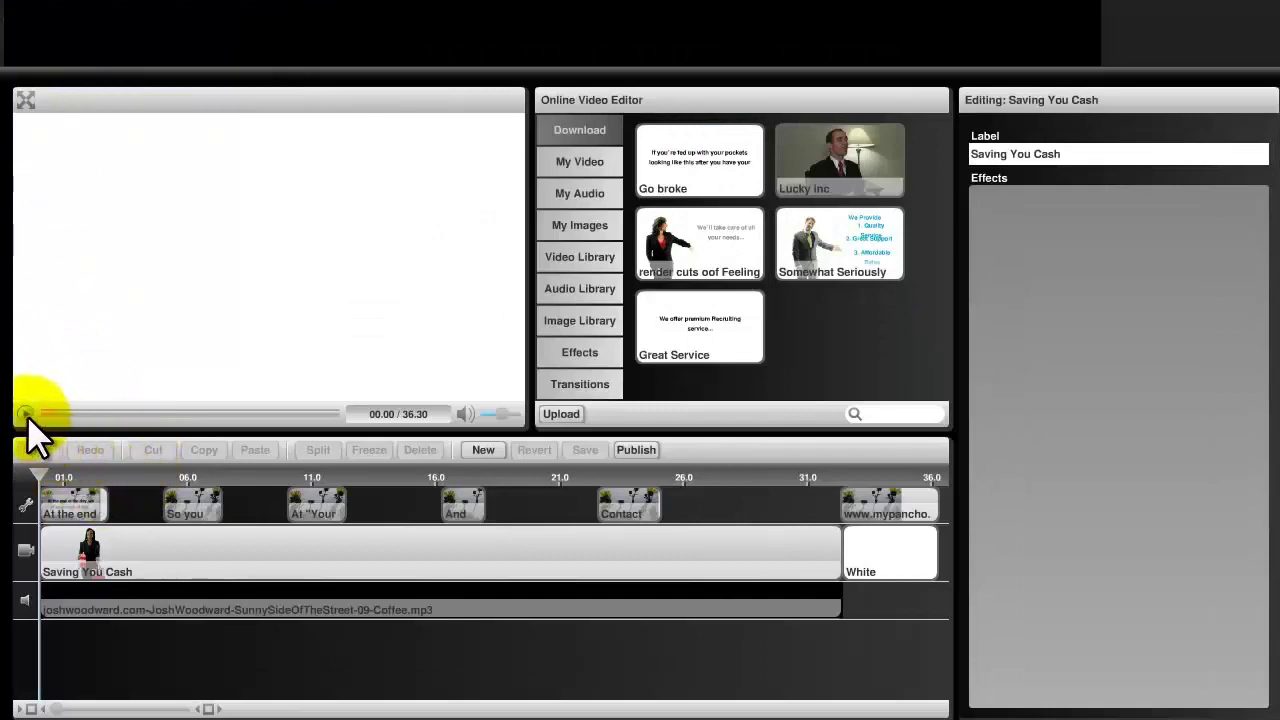
left_click(25, 414)
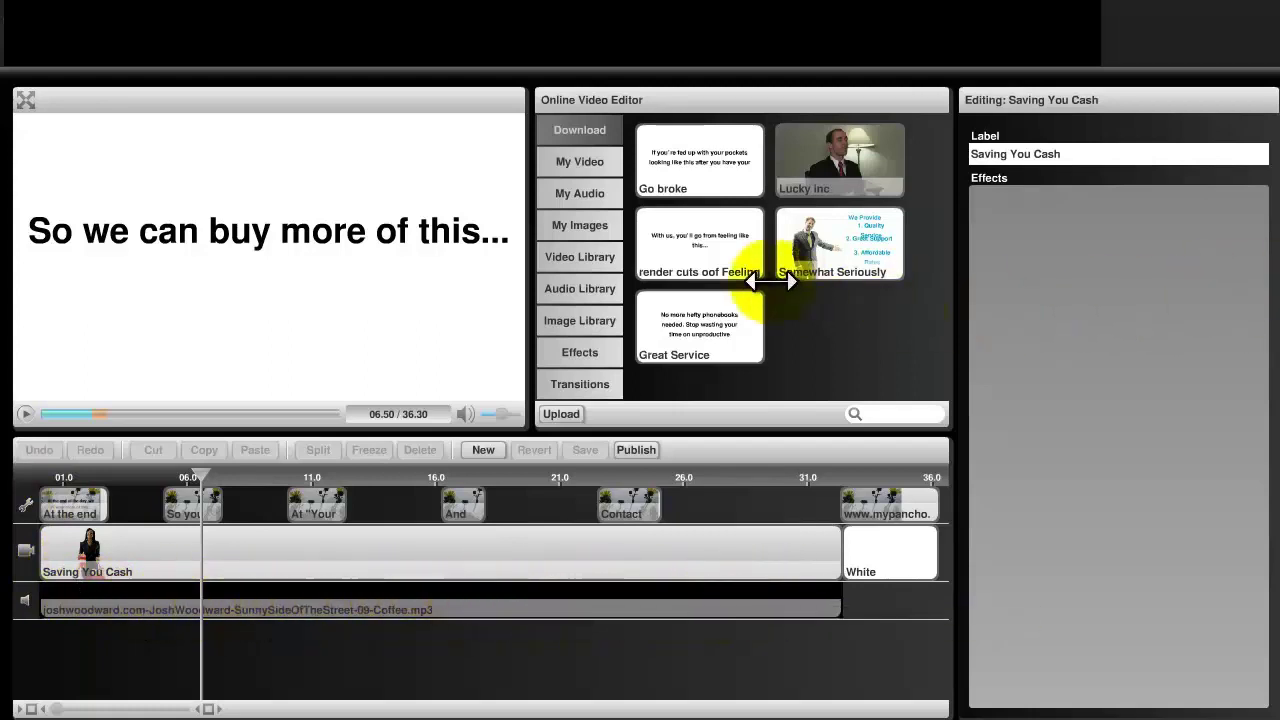
Step: Replace "Your Business Name Here" with "Tom's Business" in the affordable service title at about 11 seconds
left_click_drag(201, 476, 320, 491)
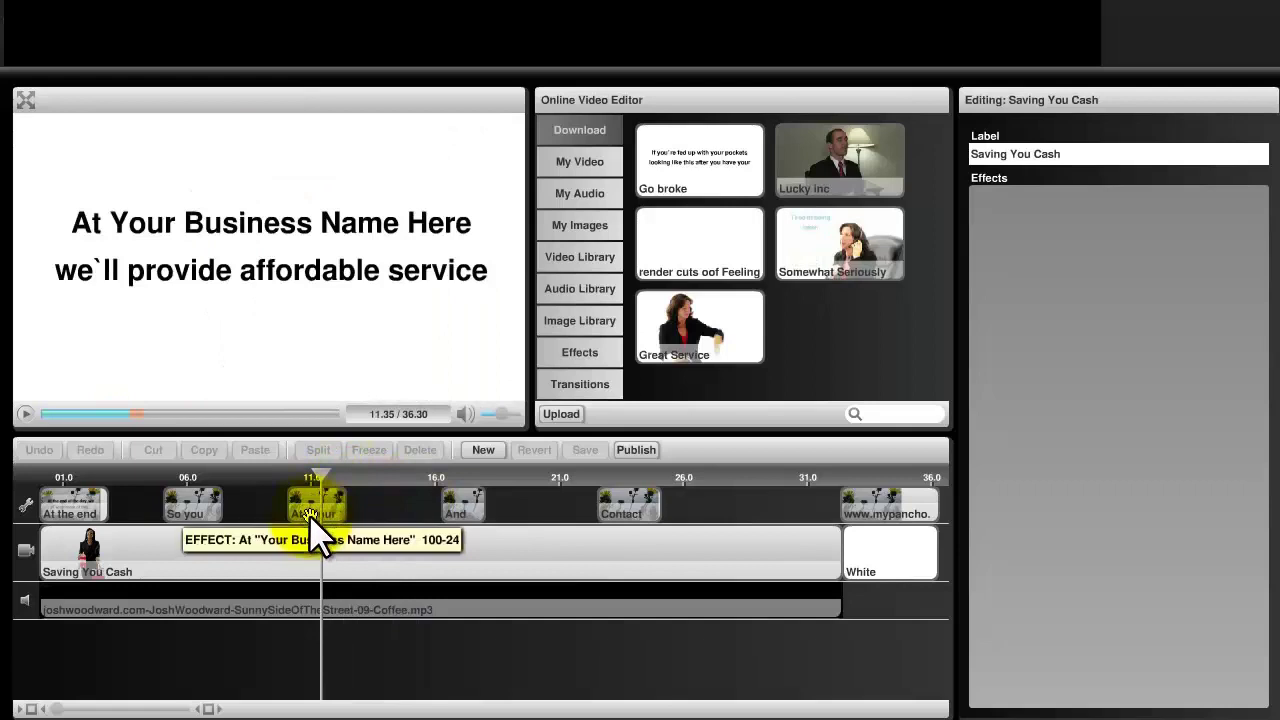
left_click(310, 516)
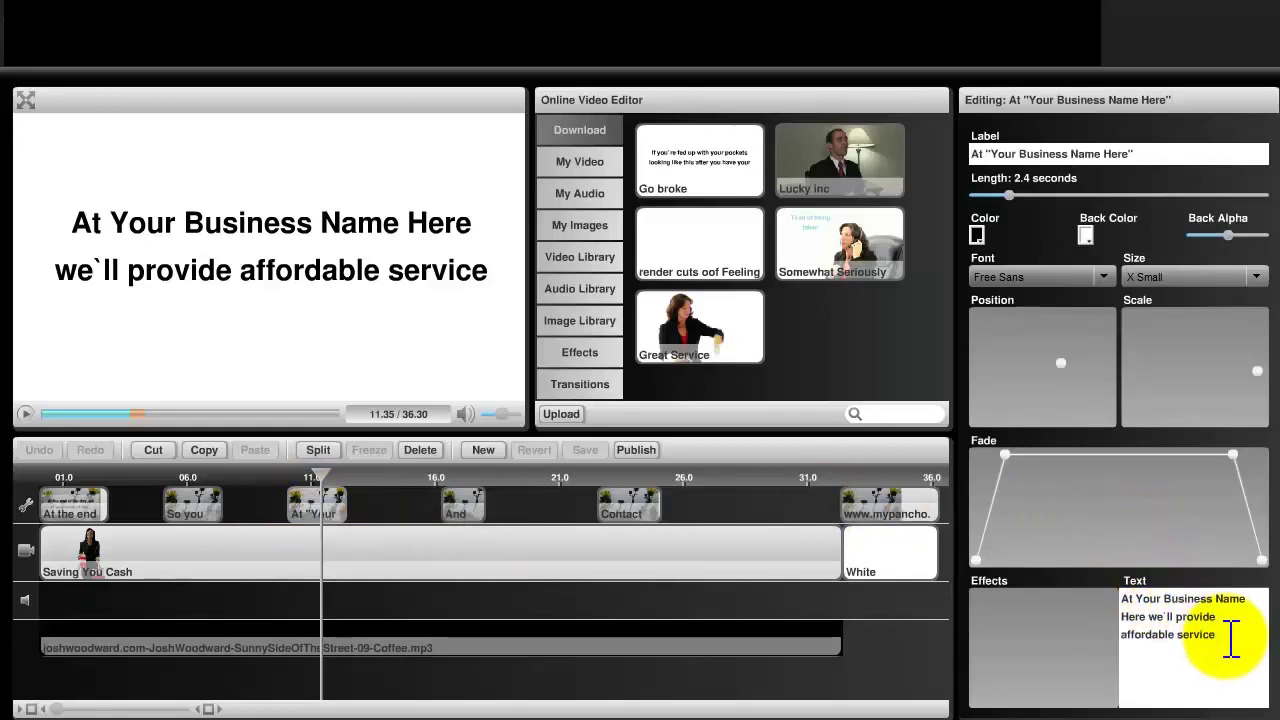
left_click_drag(1136, 598, 1239, 598)
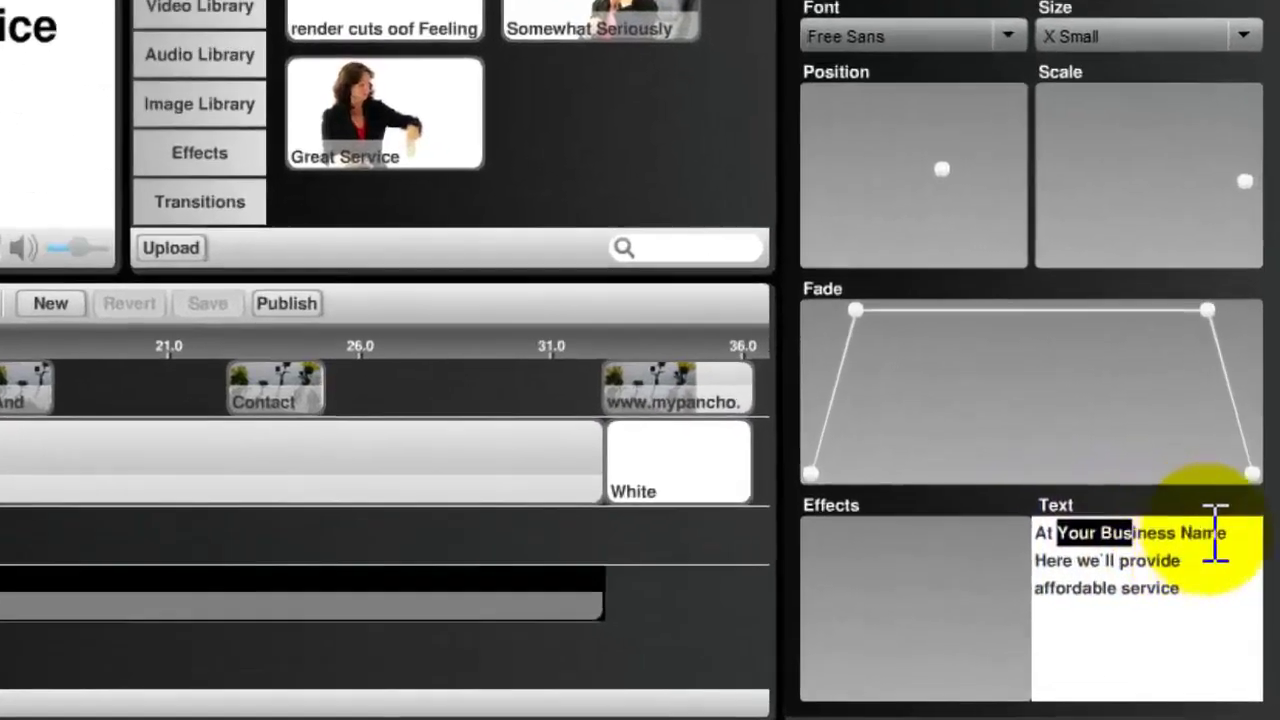
left_click_drag(1219, 530, 1239, 530)
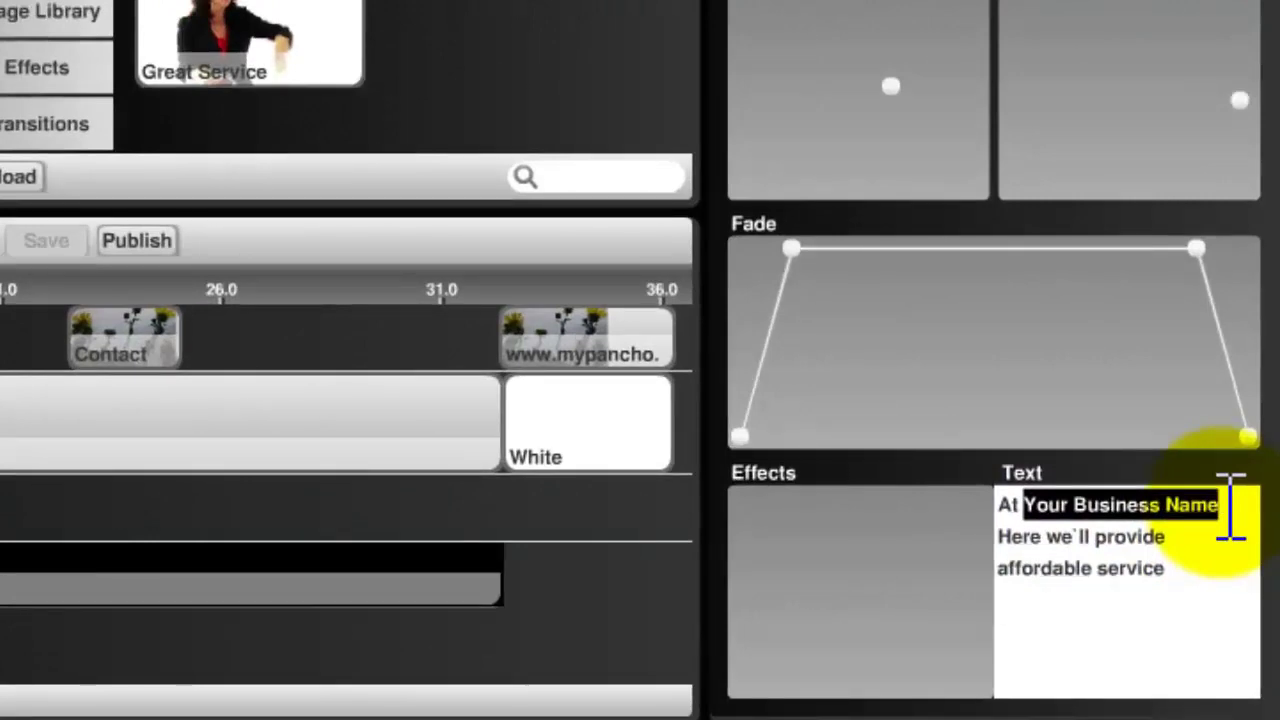
type("Tom's Business")
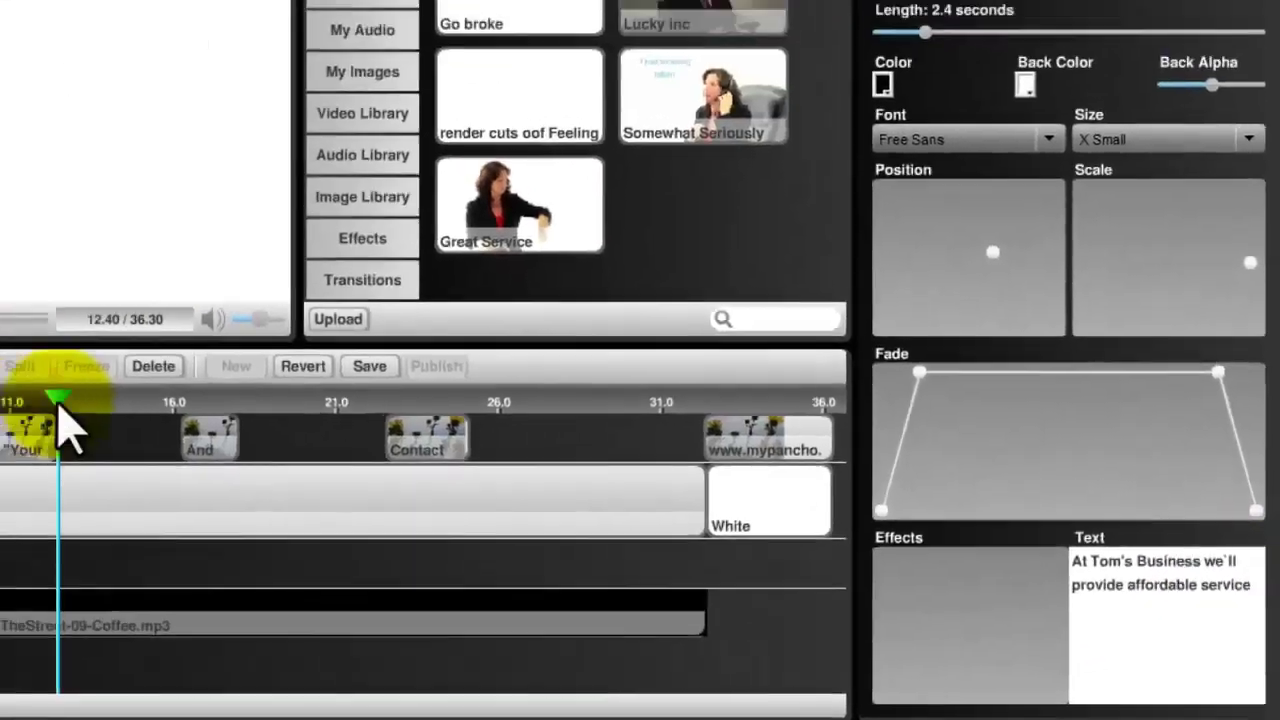
Step: Change the business name in the Contact title at about 23 seconds to "Tom's Business"
left_click_drag(354, 490, 620, 495)
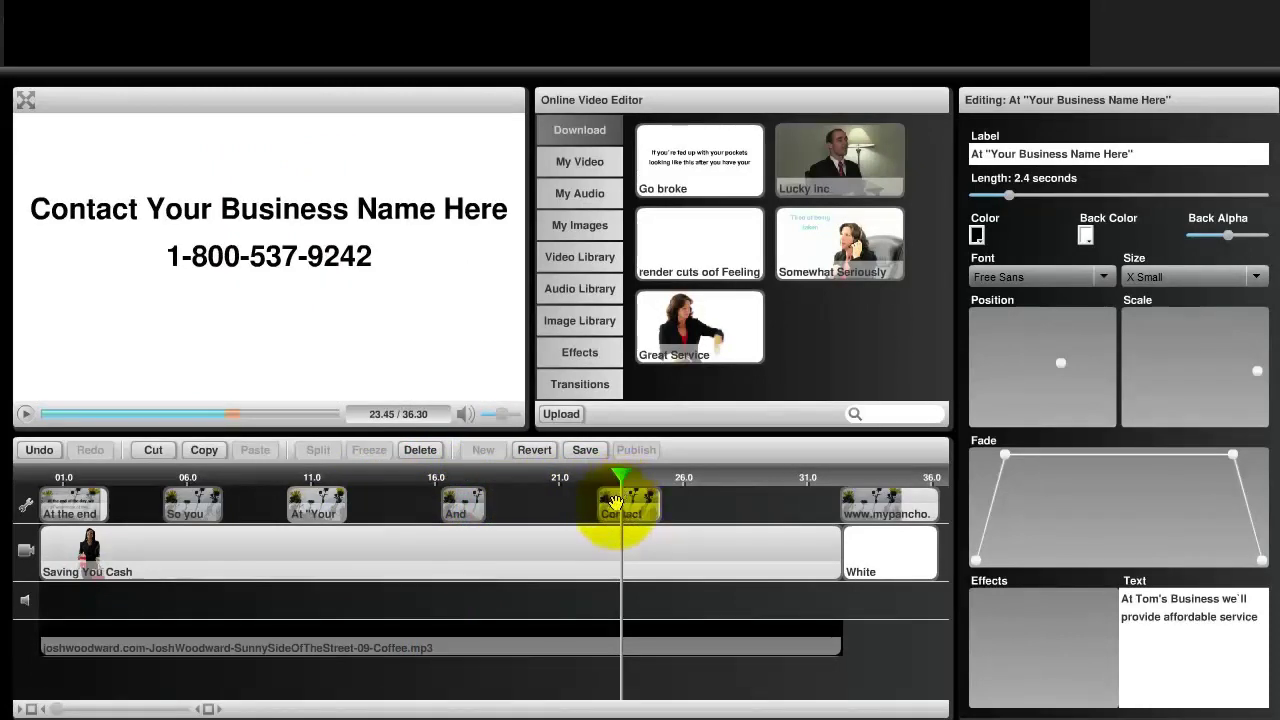
left_click(617, 515)
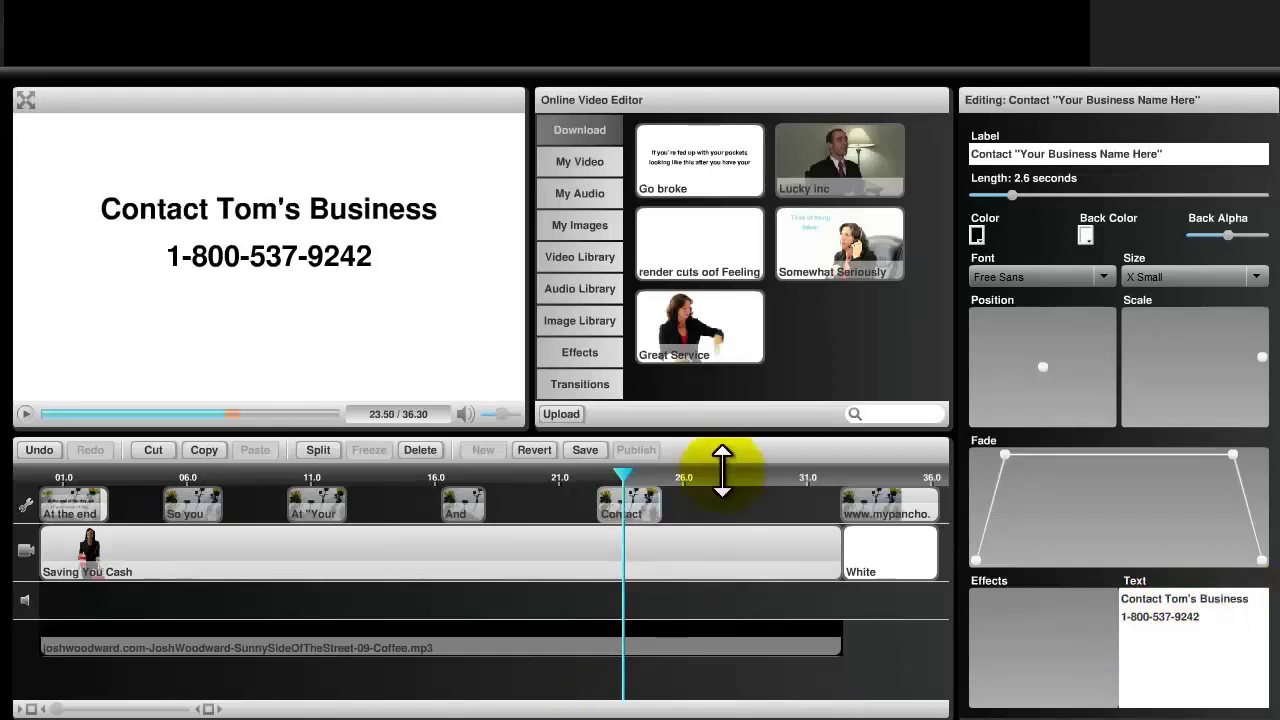
Step: Adjust the scale of the "At Tom's Business" title, try the Large text size, and settle on Small
left_click_drag(625, 470, 321, 480)
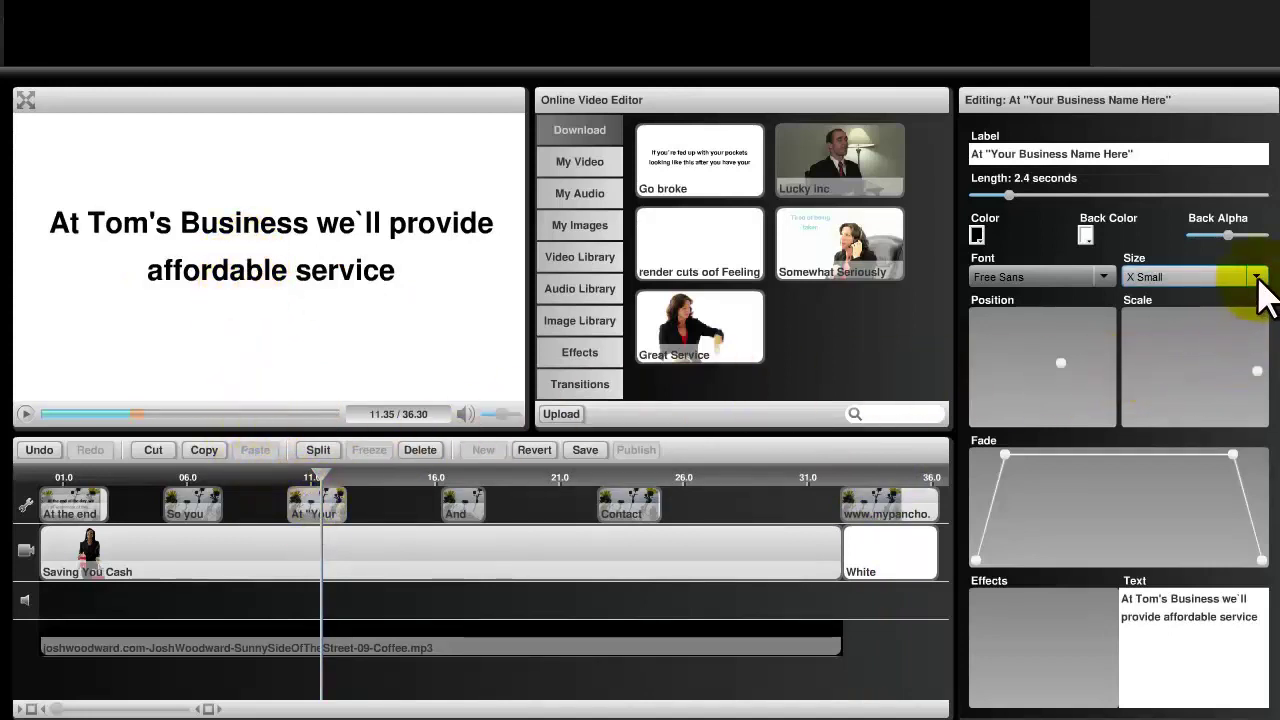
mouse_move(1252, 371)
left_mouse_down()
mouse_move(1250, 354)
mouse_move(1249, 394)
mouse_move(1248, 348)
left_mouse_up()
left_click(1256, 277)
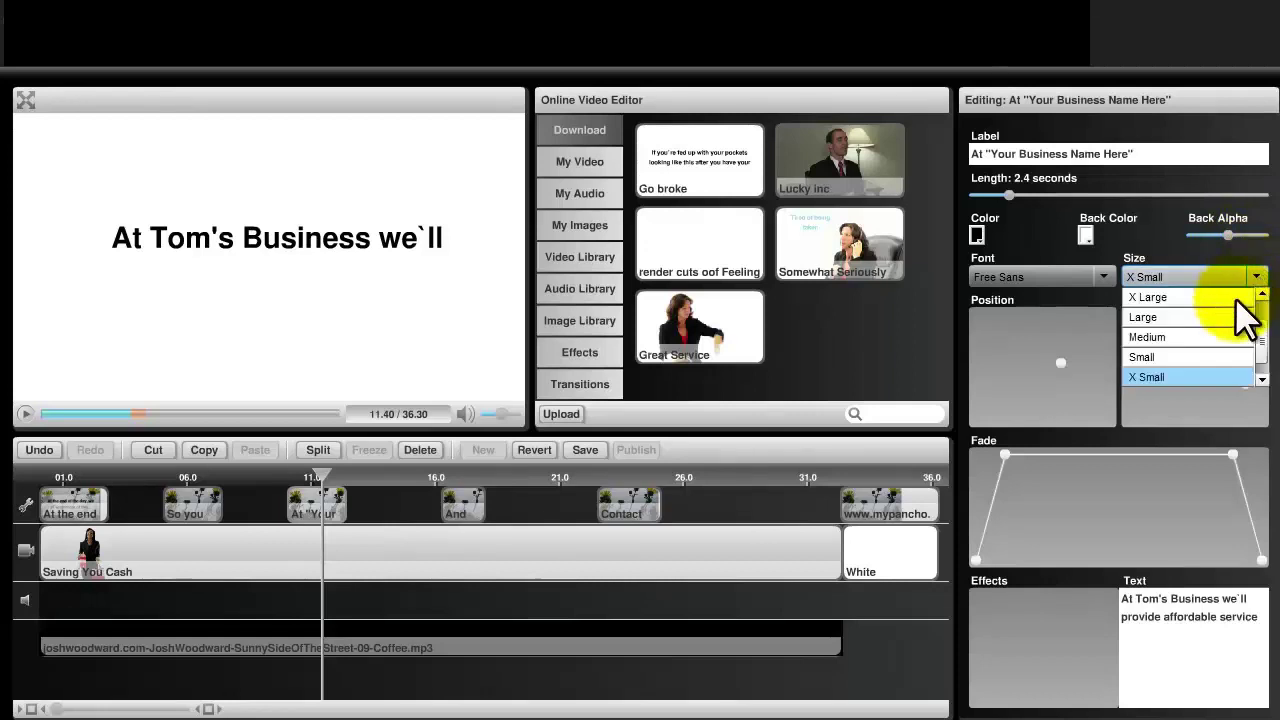
left_click(1210, 318)
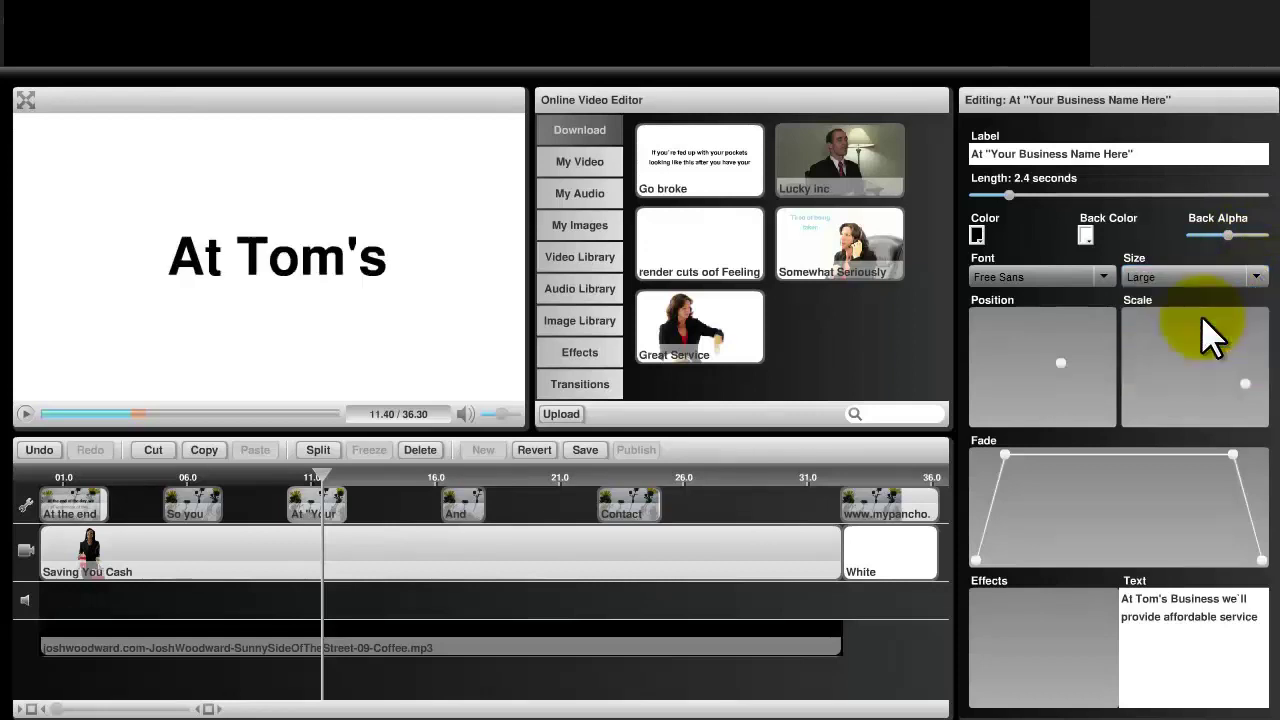
left_click(1256, 279)
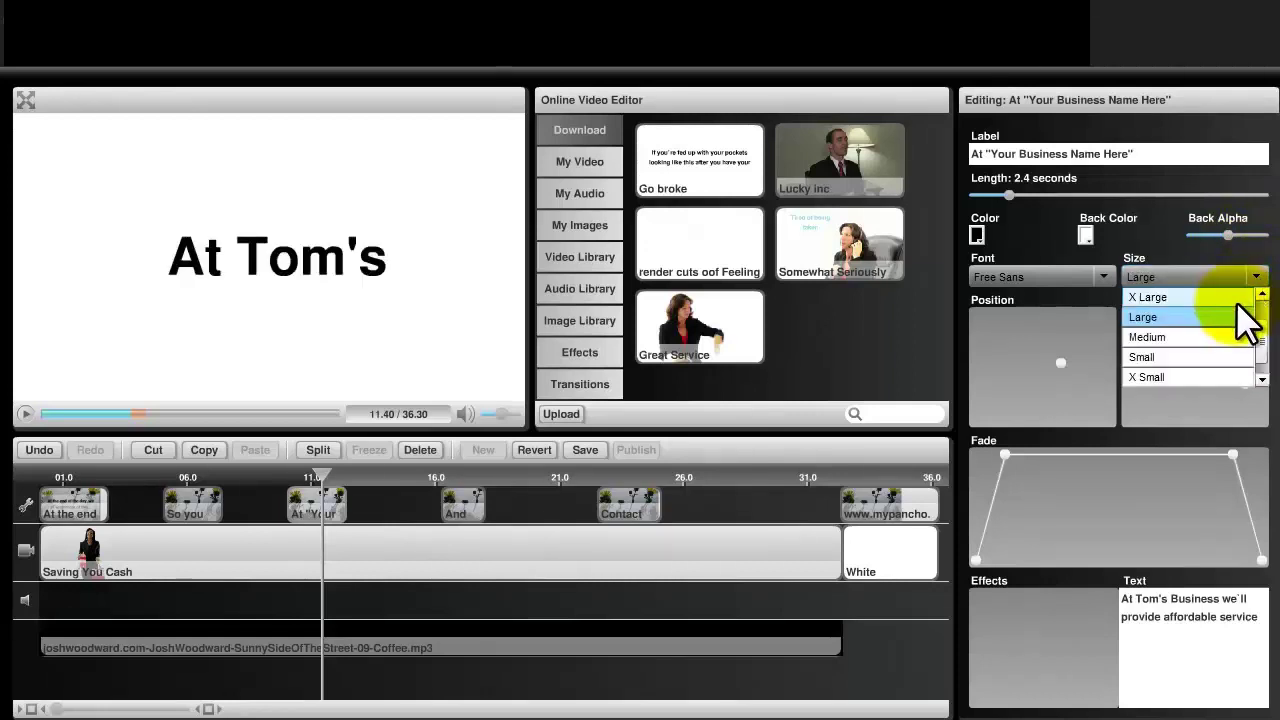
left_click(1190, 357)
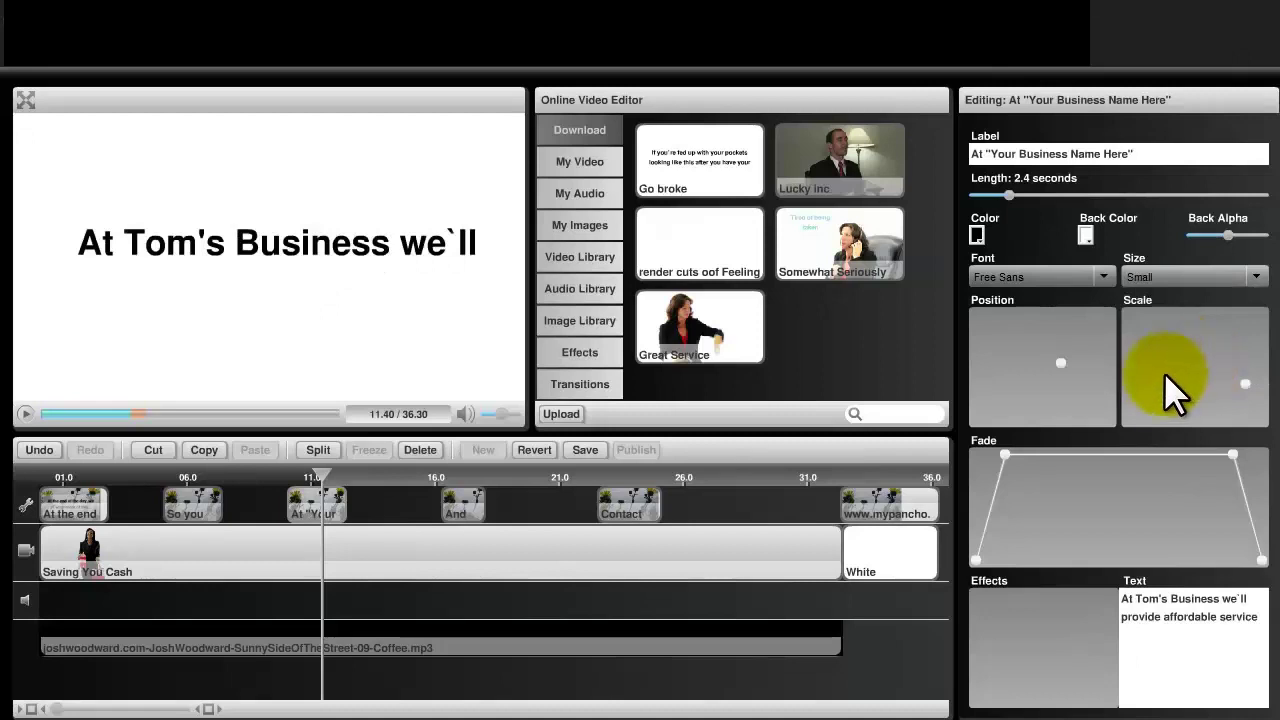
Step: Style the "At Tom's Business" title with blue text, a lower Back Alpha and the FacetFolly font
left_click(977, 237)
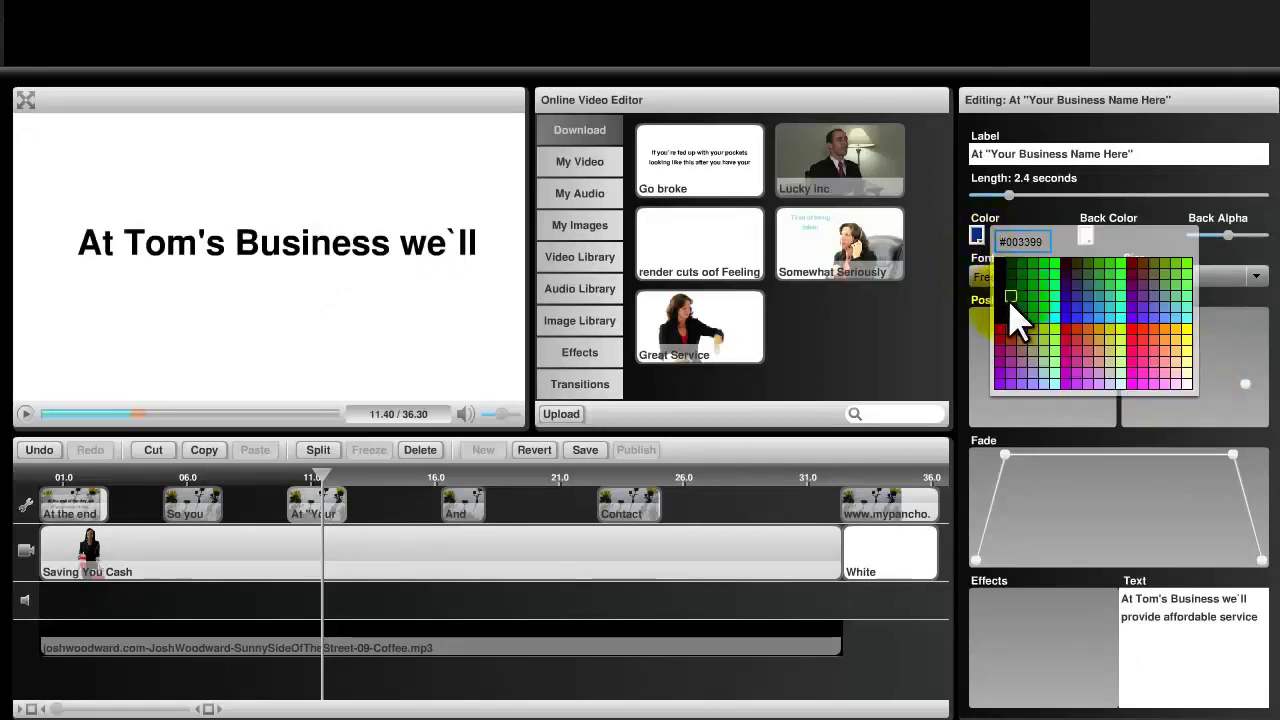
left_click(1011, 298)
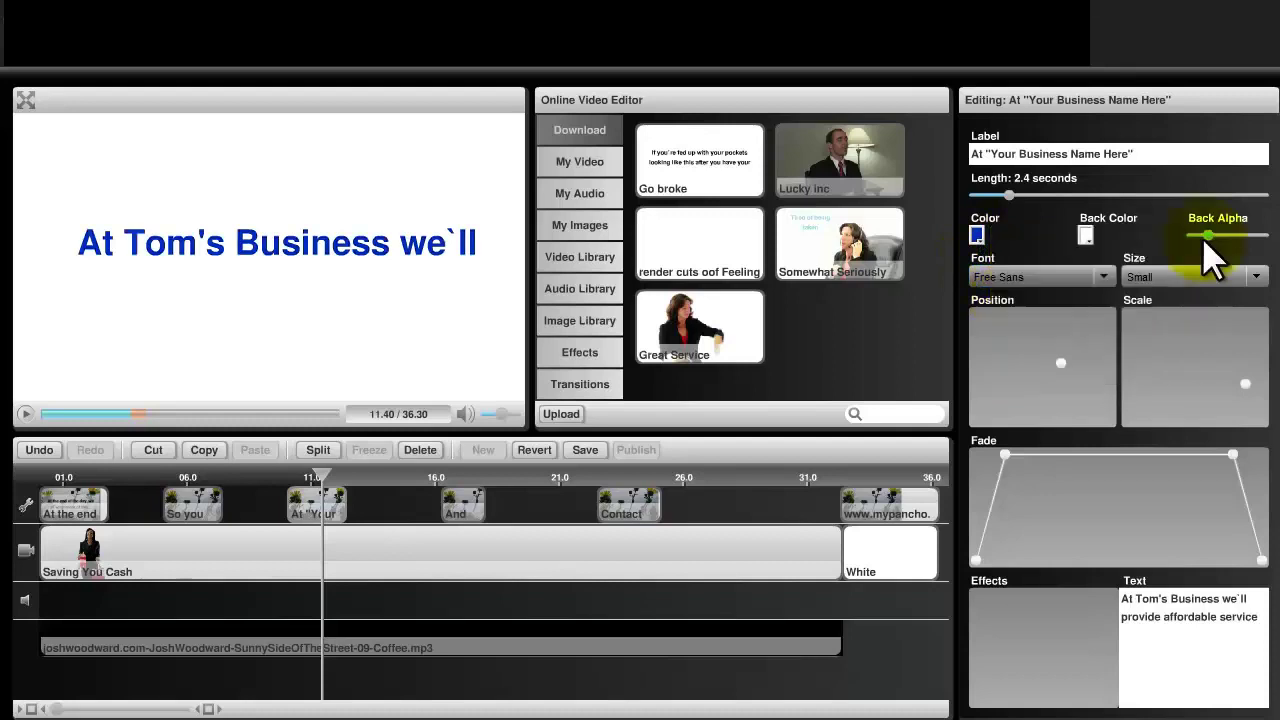
left_click(1105, 279)
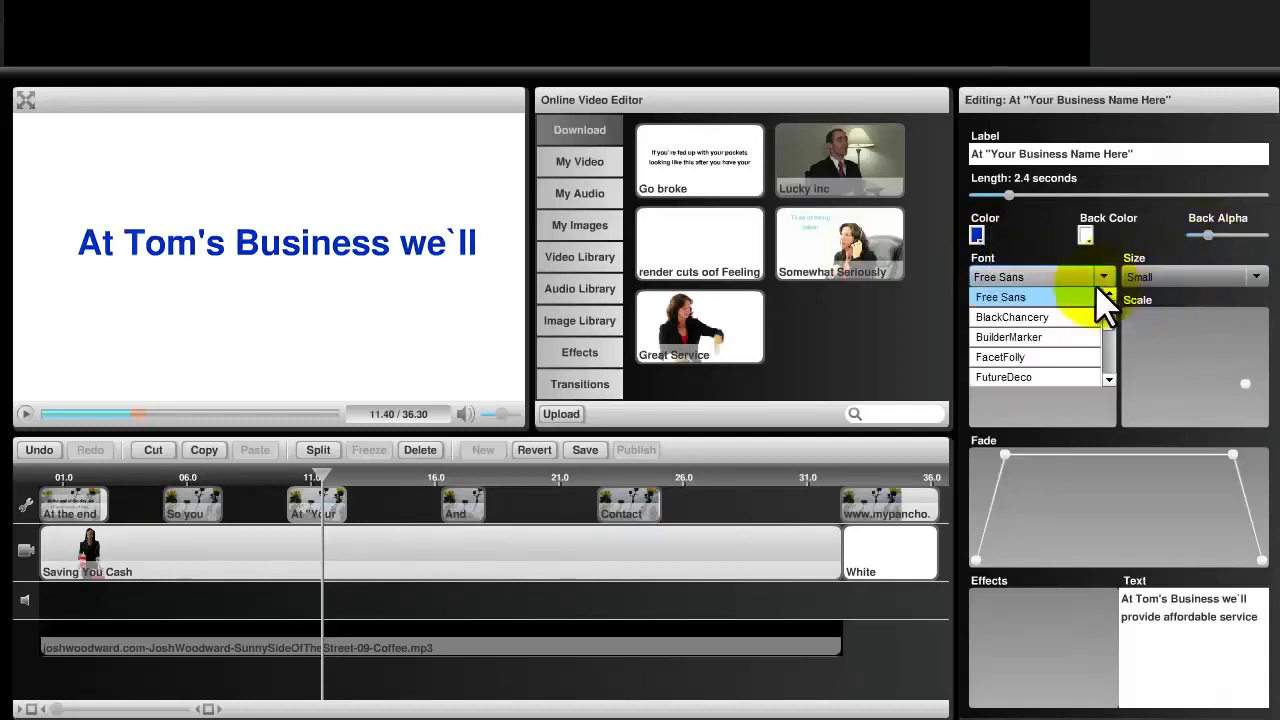
left_click(1025, 353)
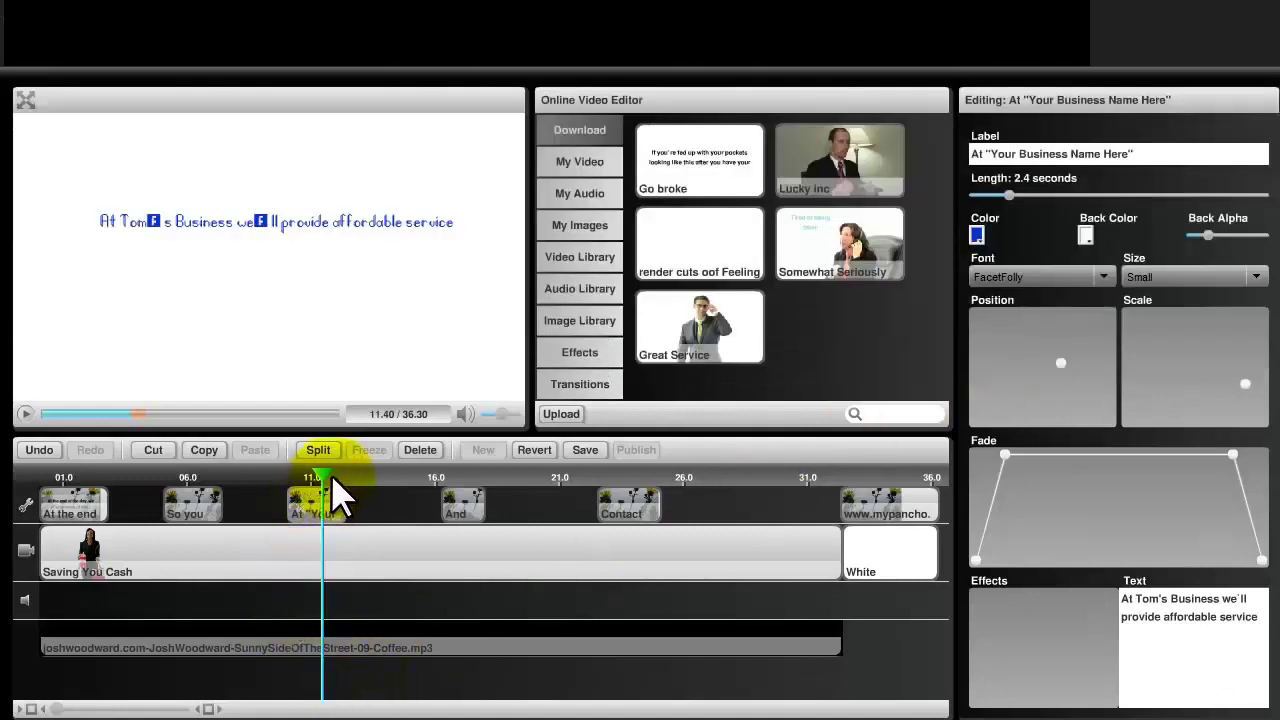
Step: Play the video from before the restyled title and save the edited project
left_click_drag(338, 495, 198, 493)
left_click(24, 414)
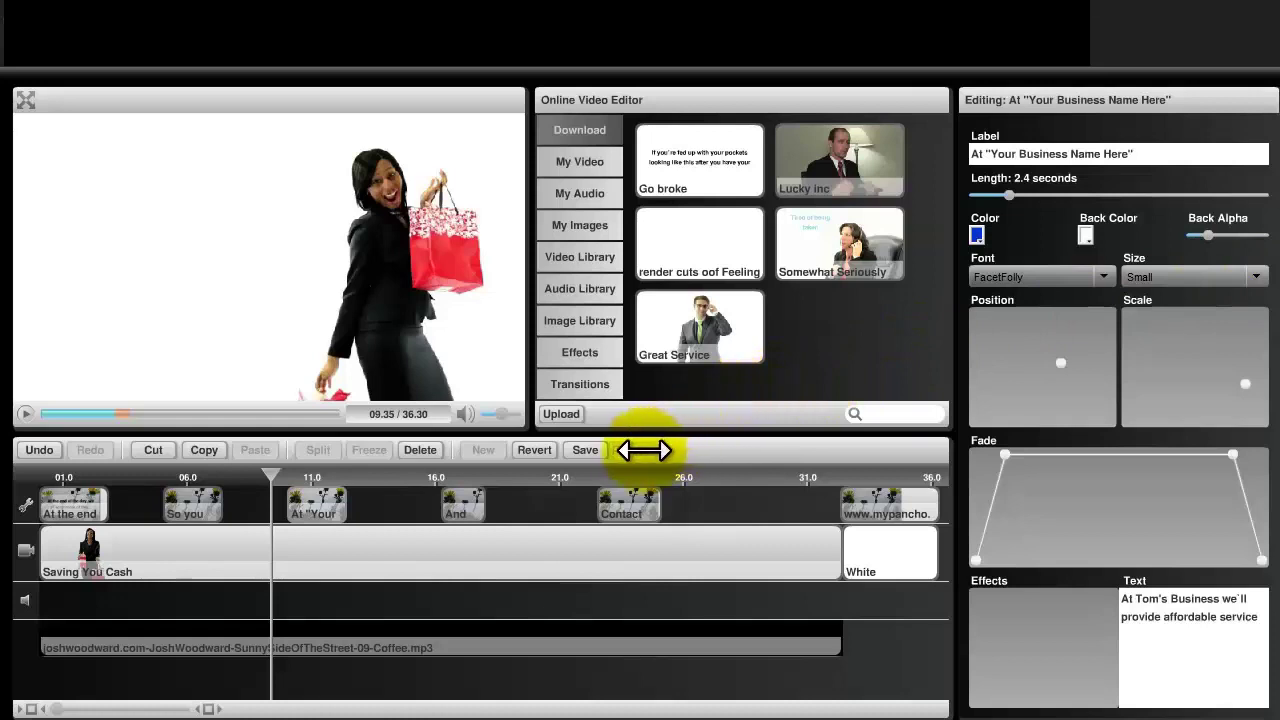
left_click(588, 452)
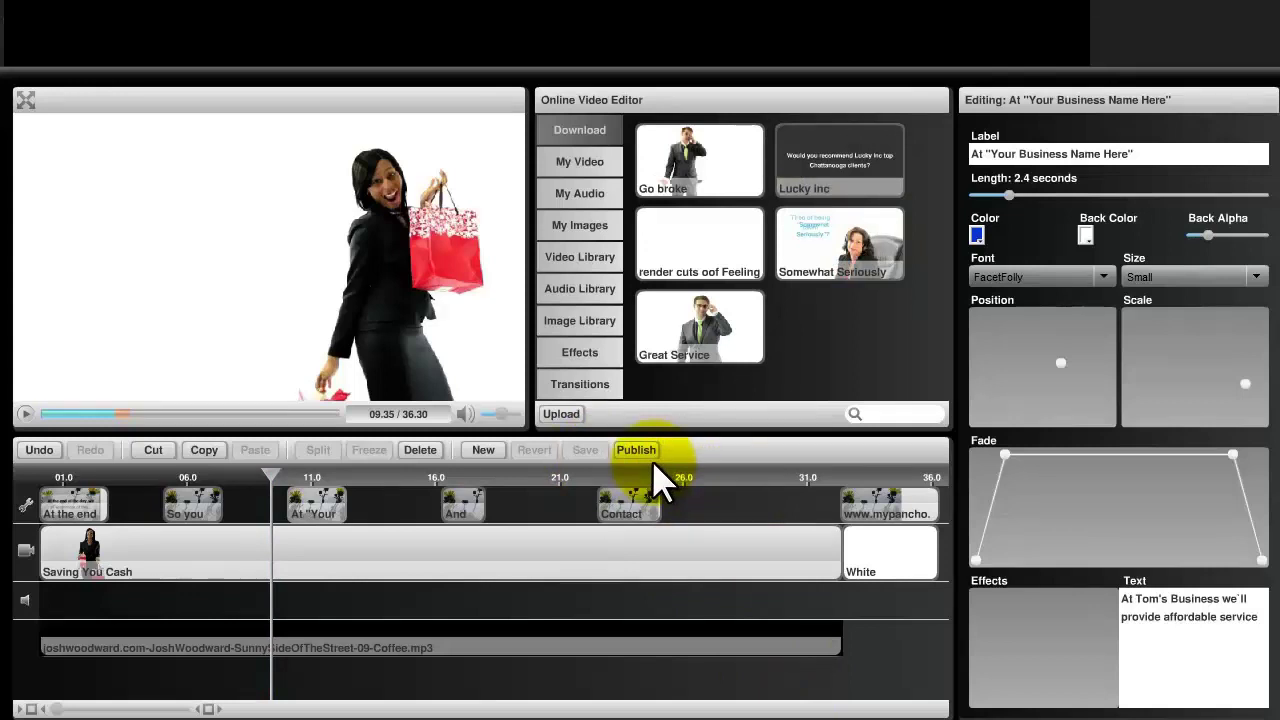
Step: Reload the list of downloadable videos to check for the saved Saving You Cash project
left_click(586, 130)
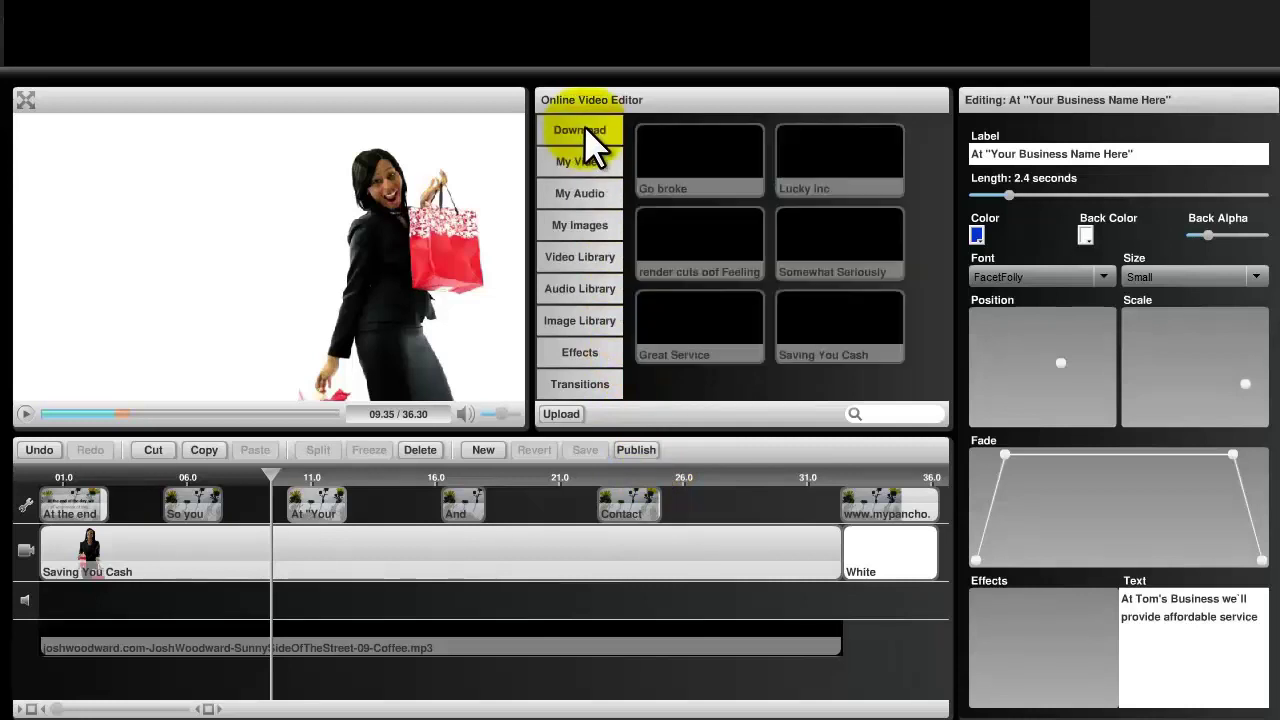
left_click(584, 128)
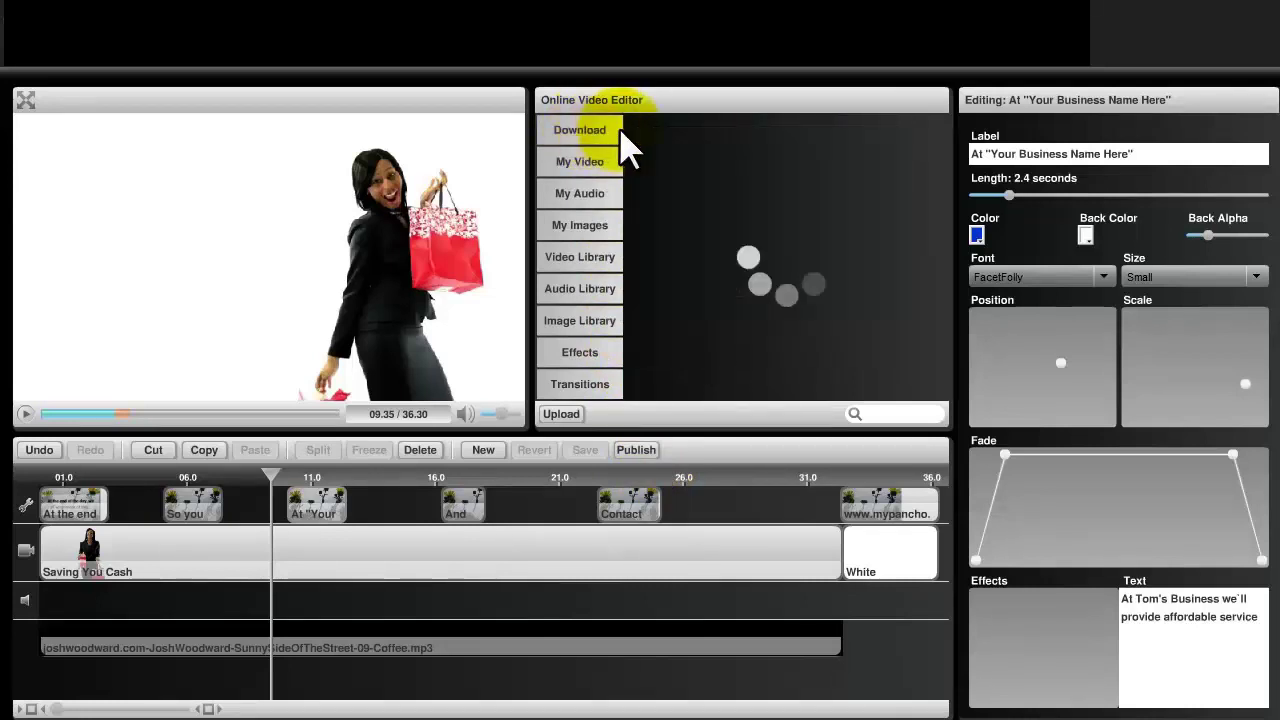
mouse_move(668, 138)
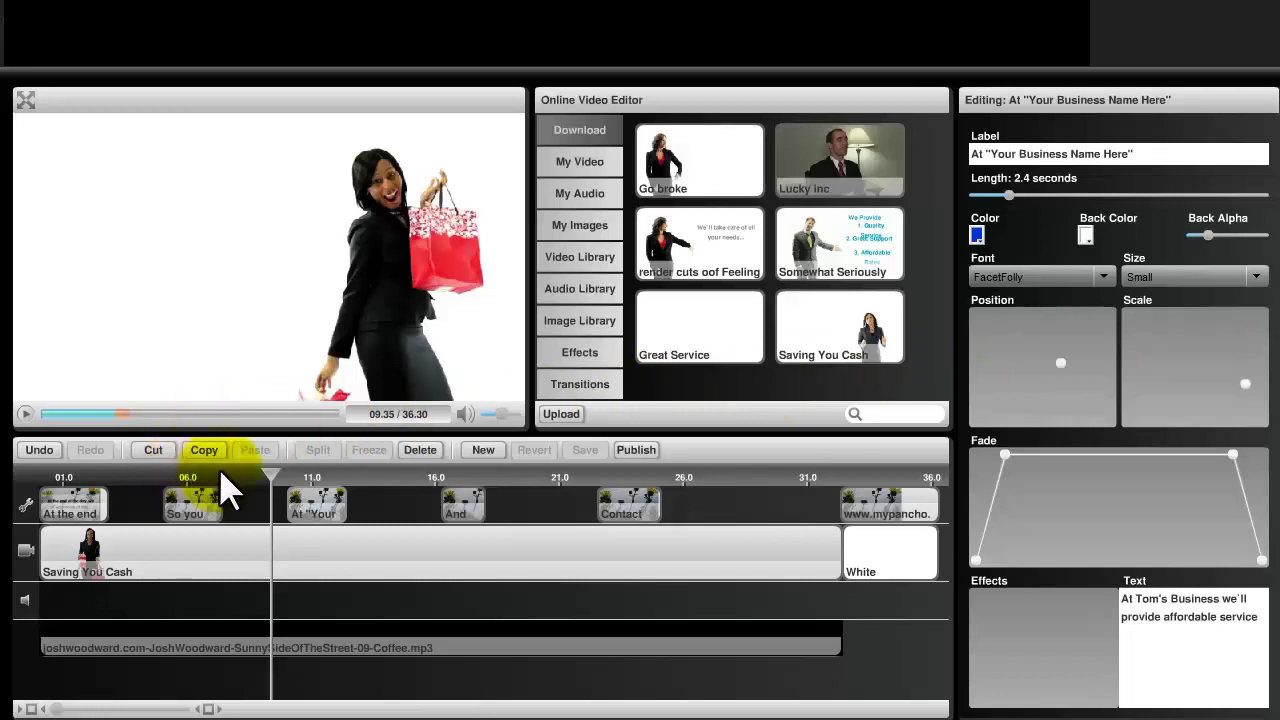
Step: Scrub the timeline forward to about 18 seconds to check the video, and publish it
left_click(363, 477)
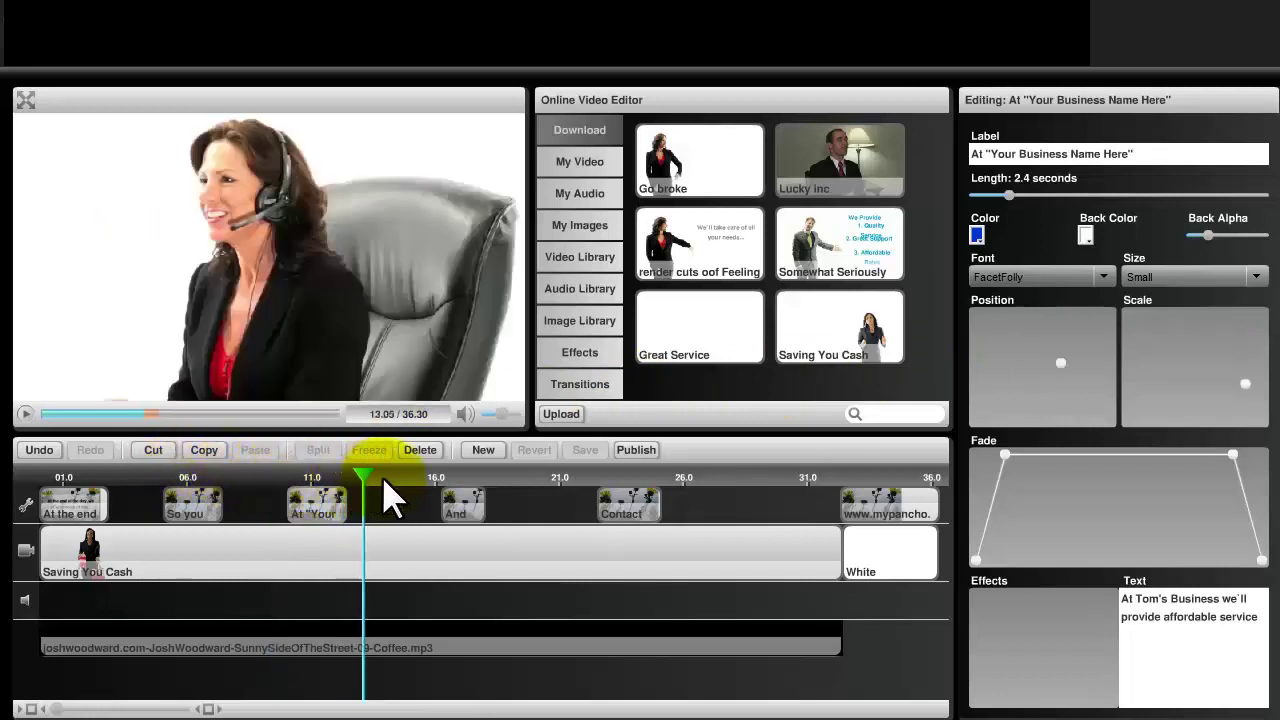
left_click_drag(384, 476, 484, 482)
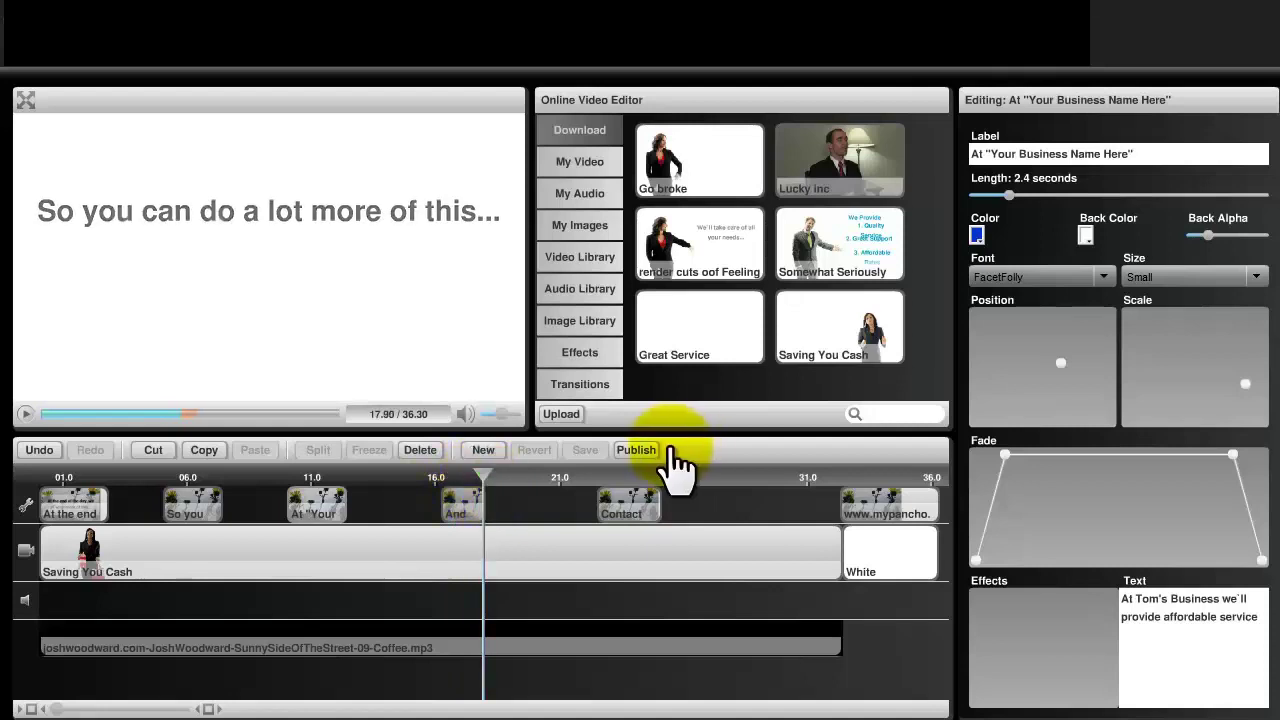
left_click(635, 450)
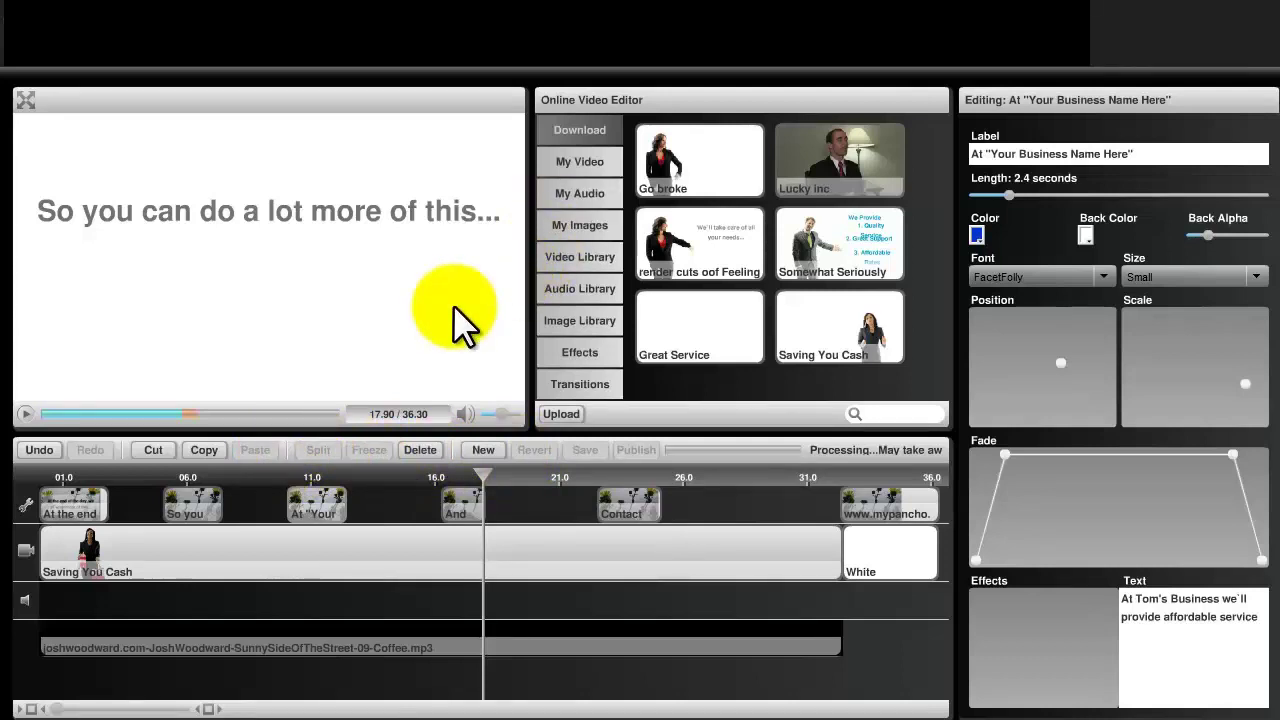
Step: Download the finished "Go broke" video and save its MP4 file to the desktop
left_click(581, 128)
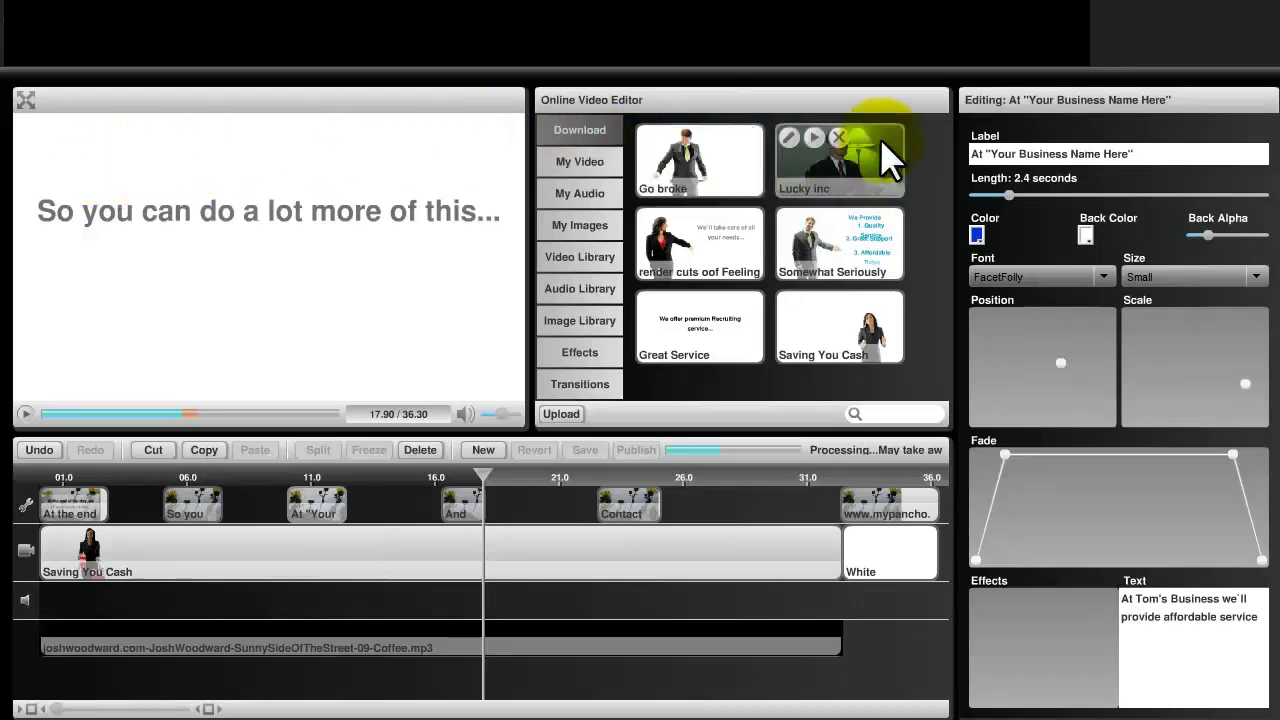
mouse_move(731, 151)
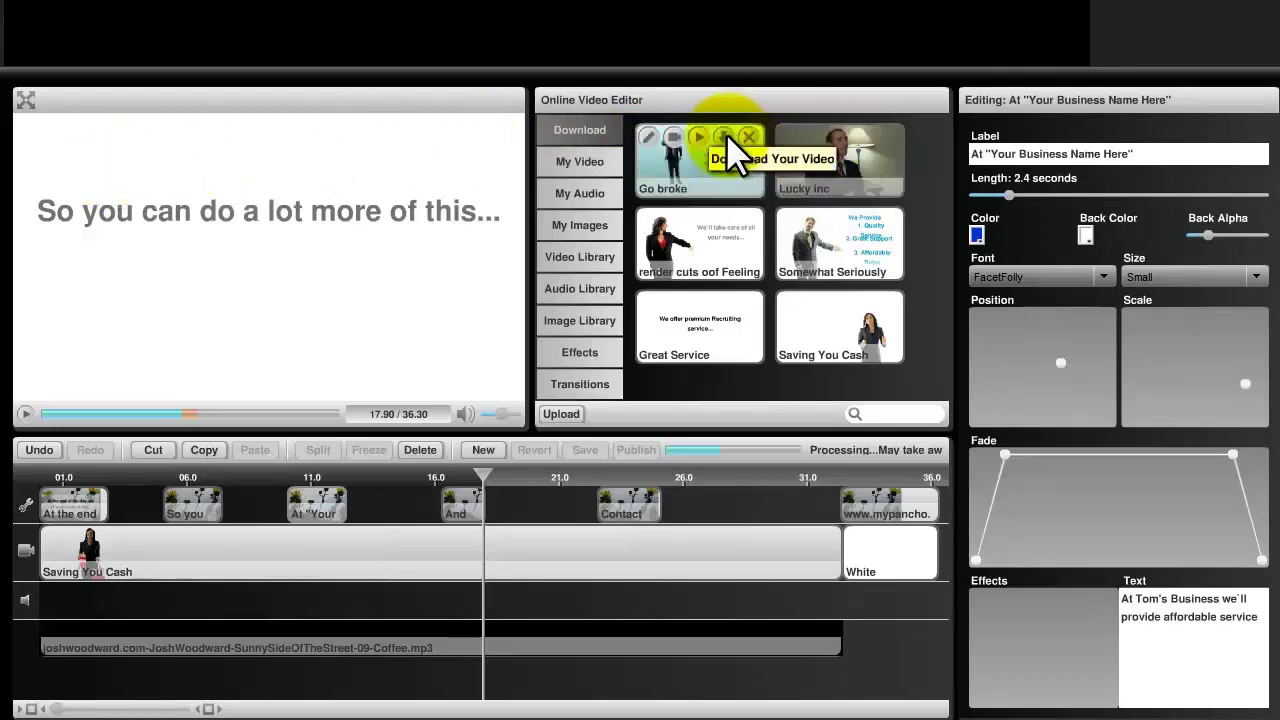
left_click(724, 137)
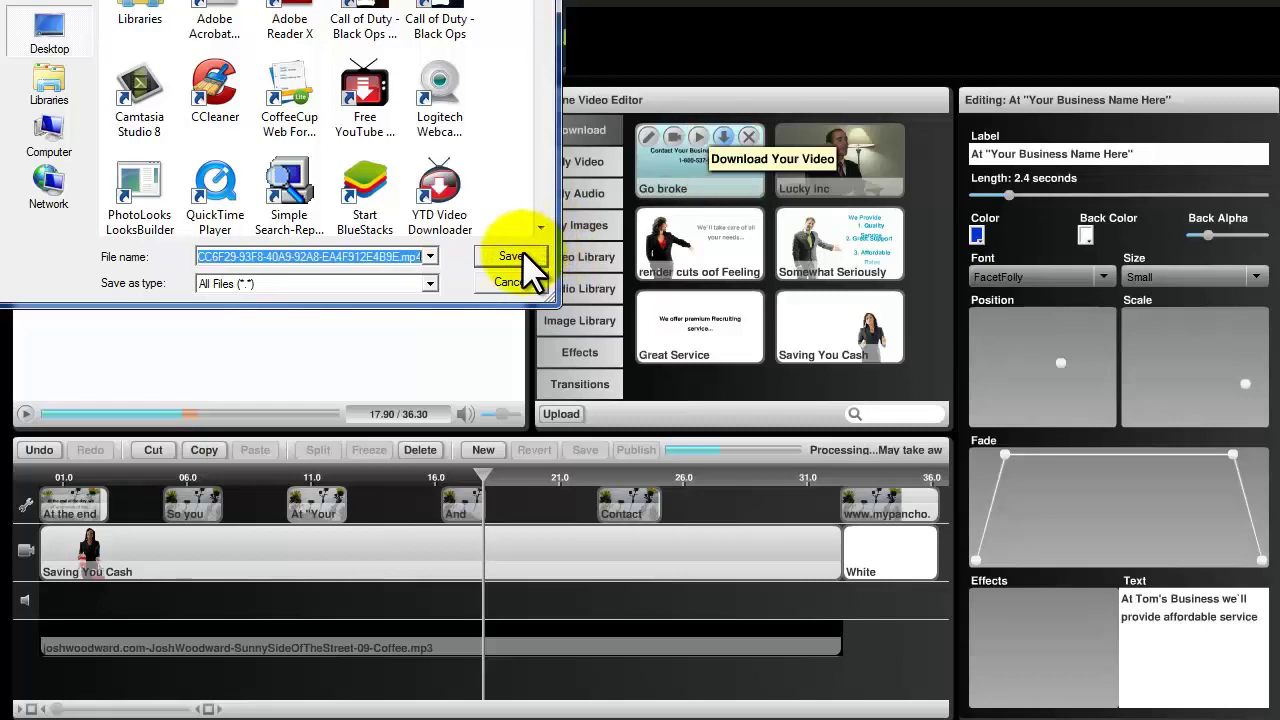
left_click(522, 251)
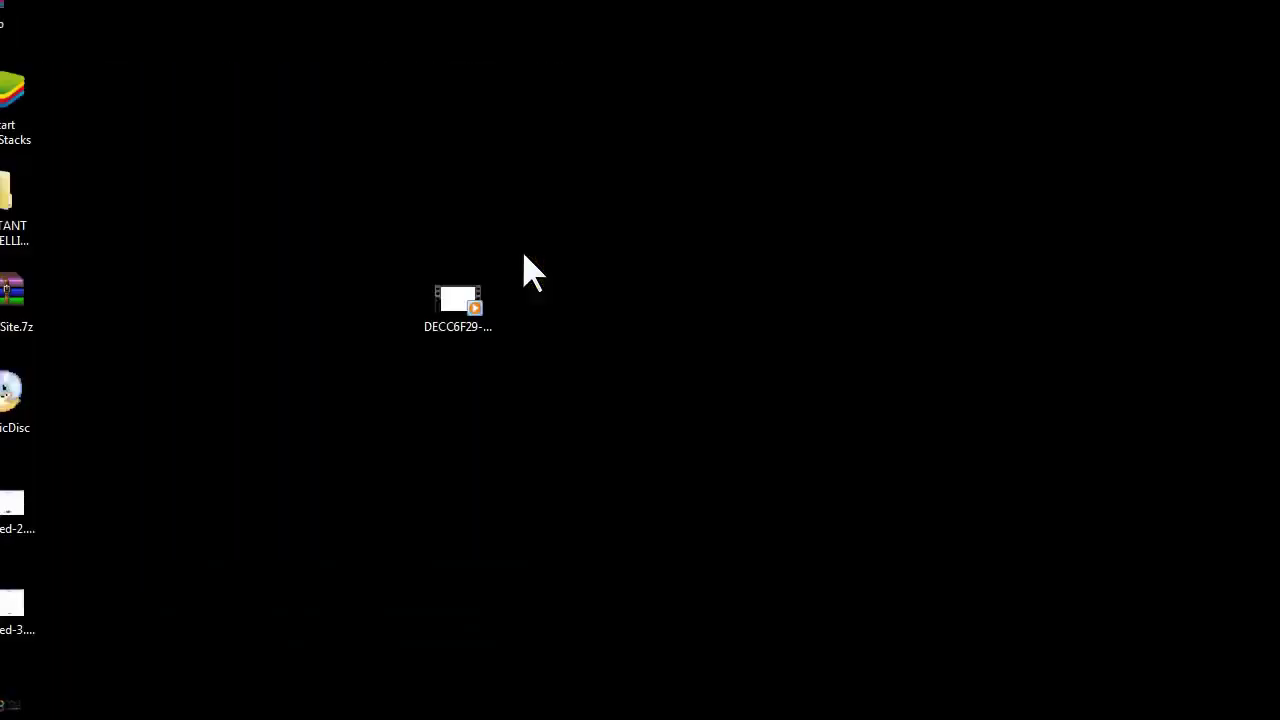
Step: Play the downloaded MP4 video from the desktop
left_click(465, 292)
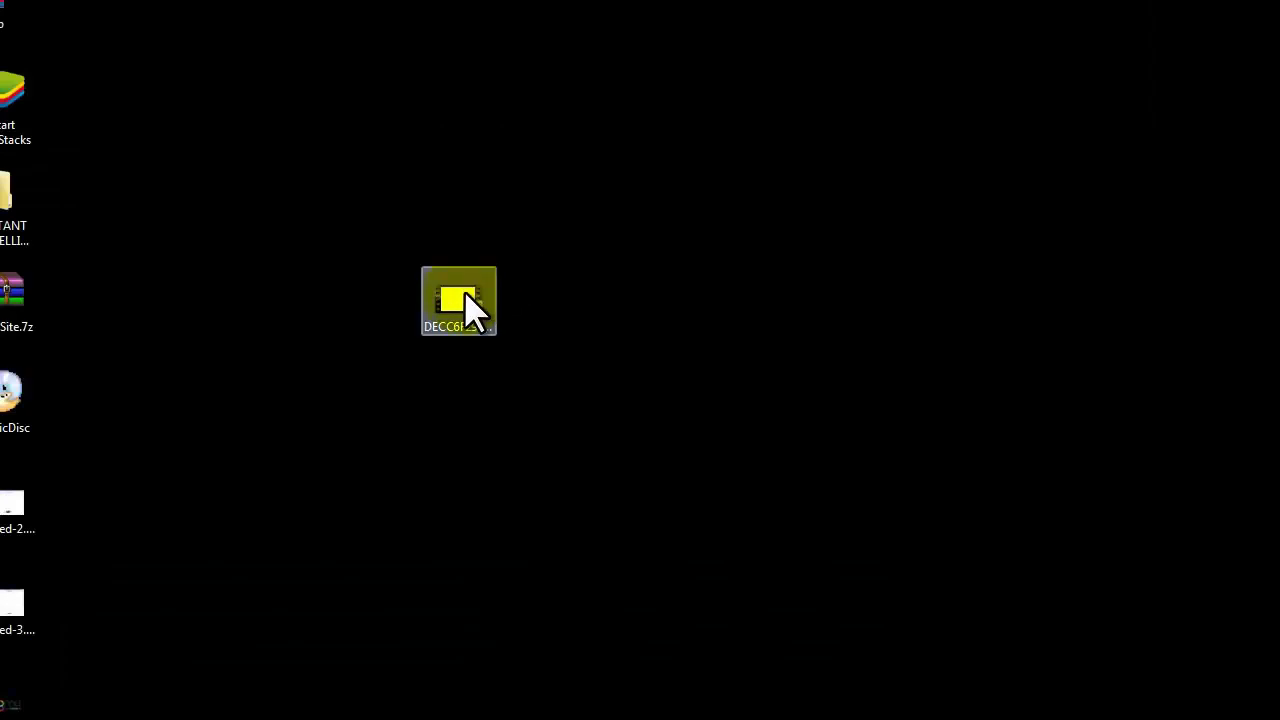
double_click(465, 295)
left_click_drag(651, 63, 697, 90)
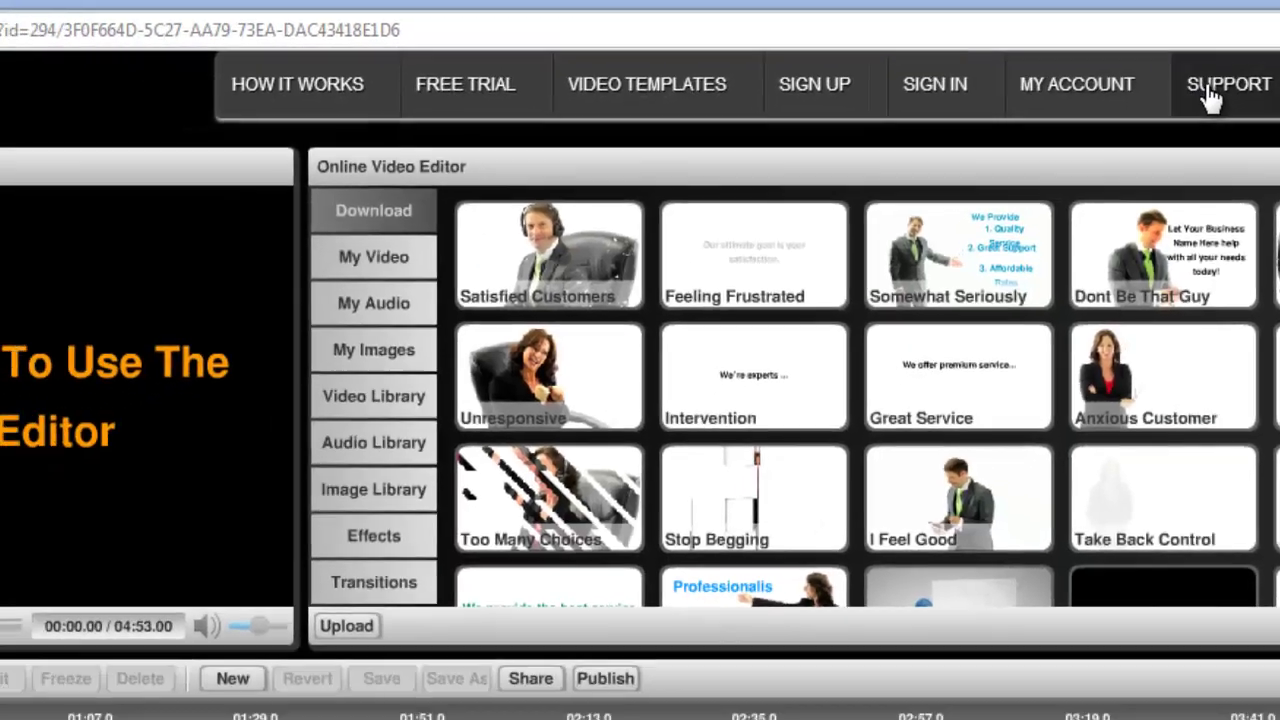
Step: Return to the online video editor site and open its support page
left_click(1208, 80)
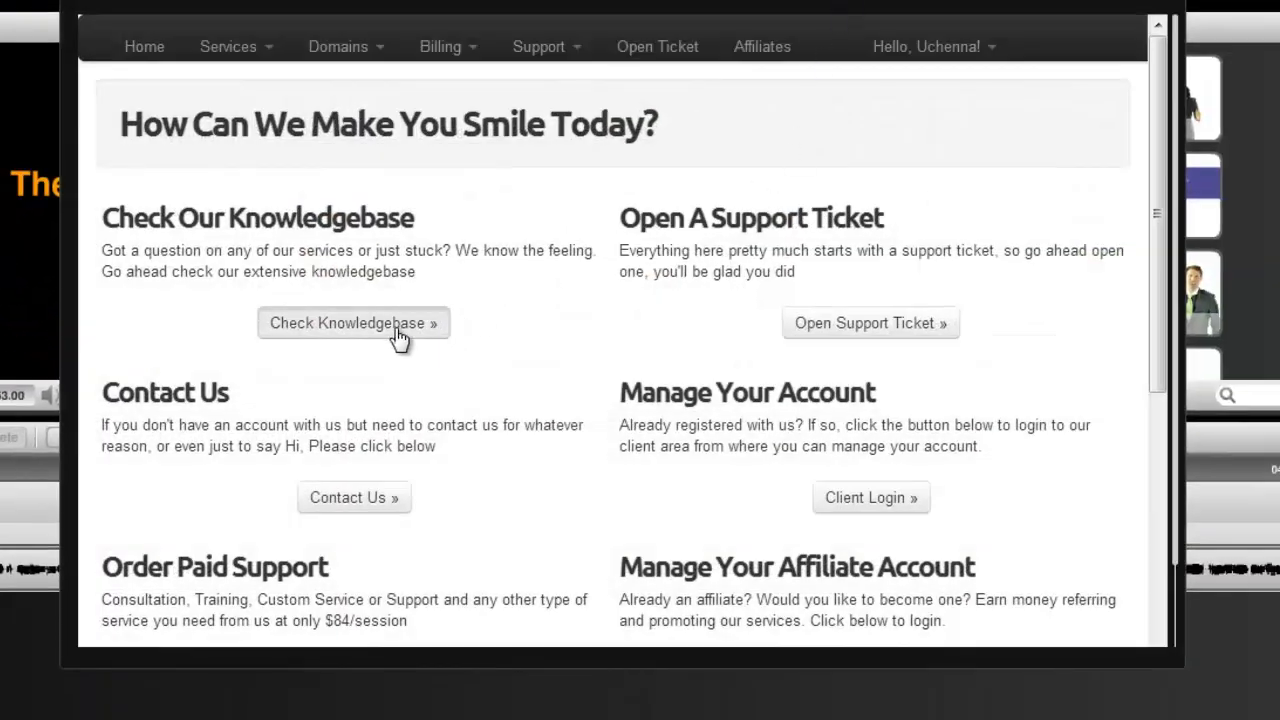